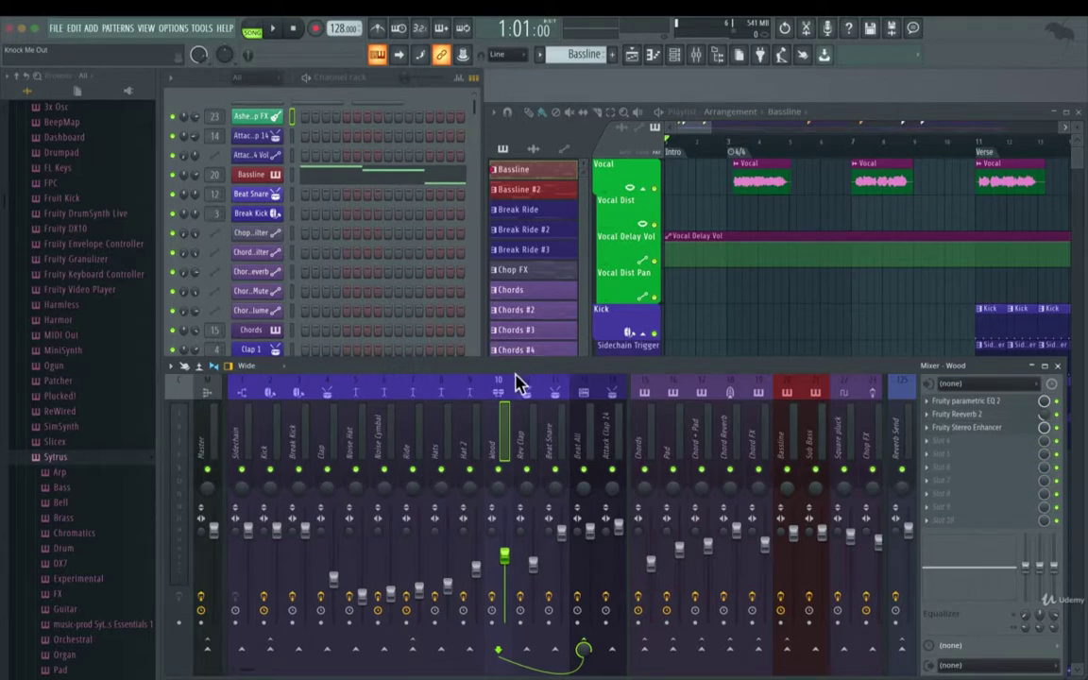
Step: Move the mixer window up over the channel rack, and hide and reshow it
drag(692, 373, 693, 291)
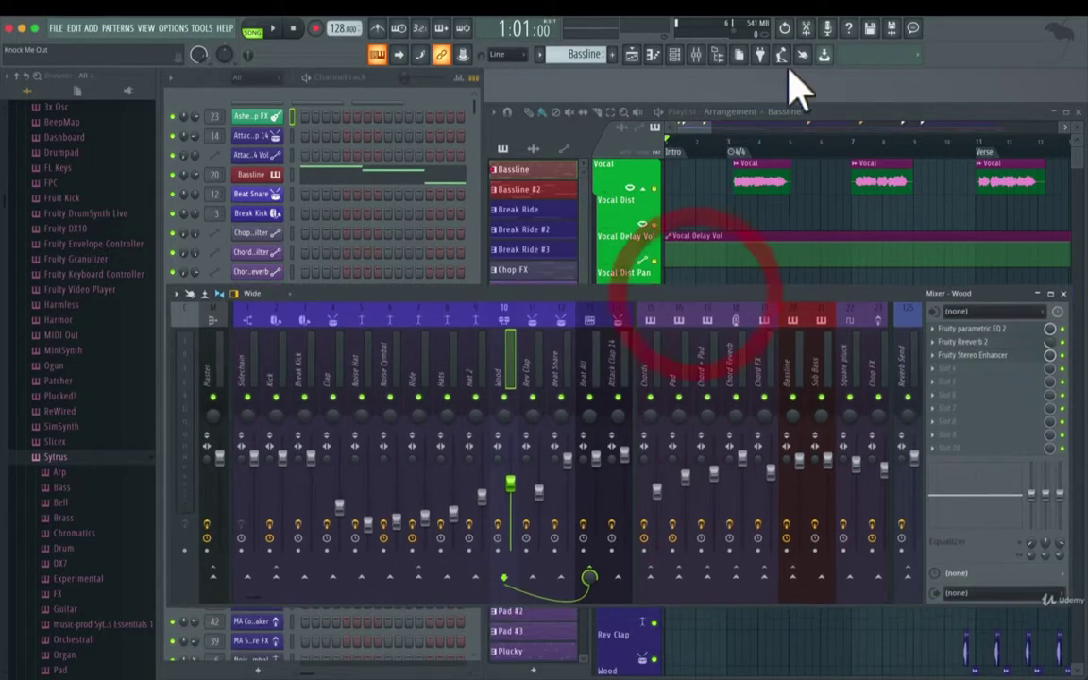
click(695, 55)
click(696, 55)
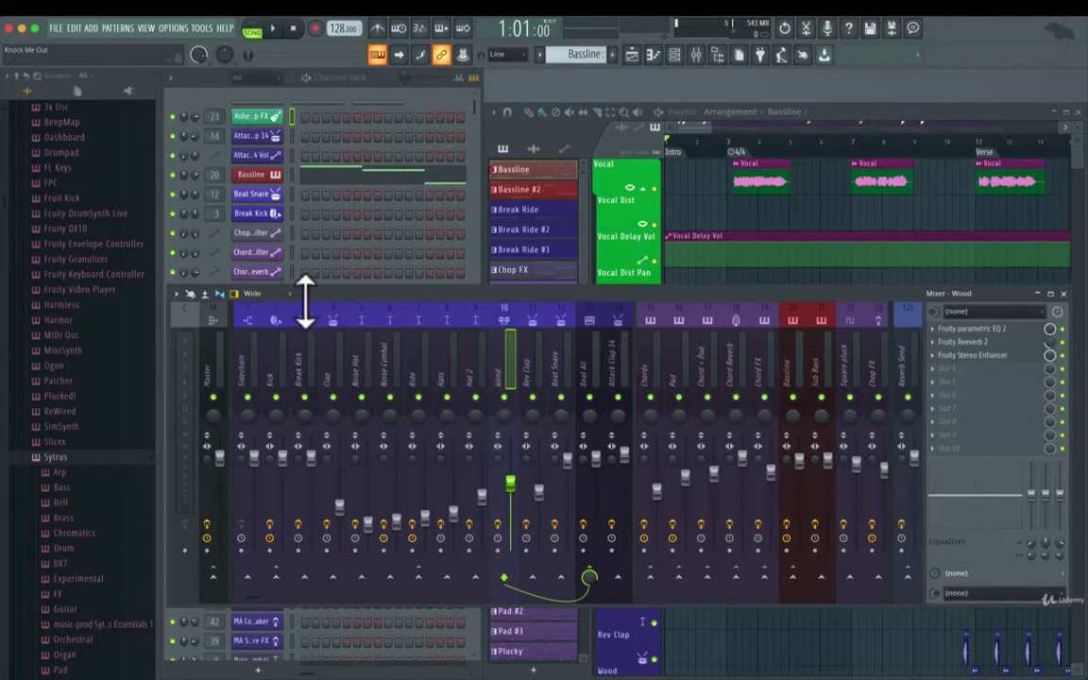
Step: Try the Compact and Compact 2 layouts for the mixer
click(252, 296)
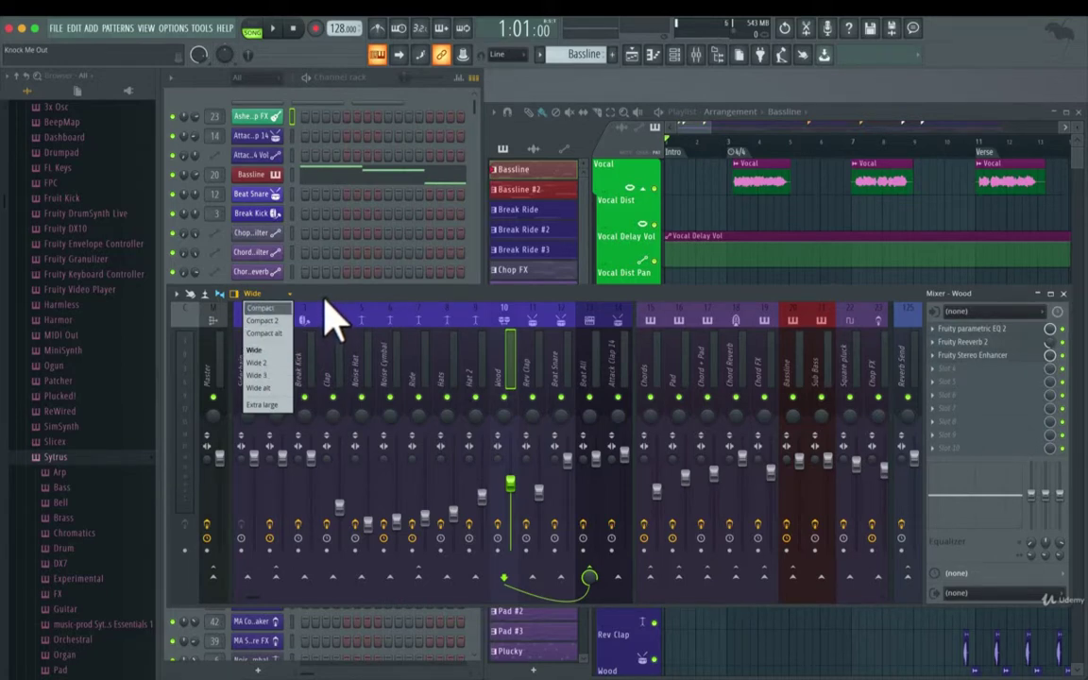
click(265, 310)
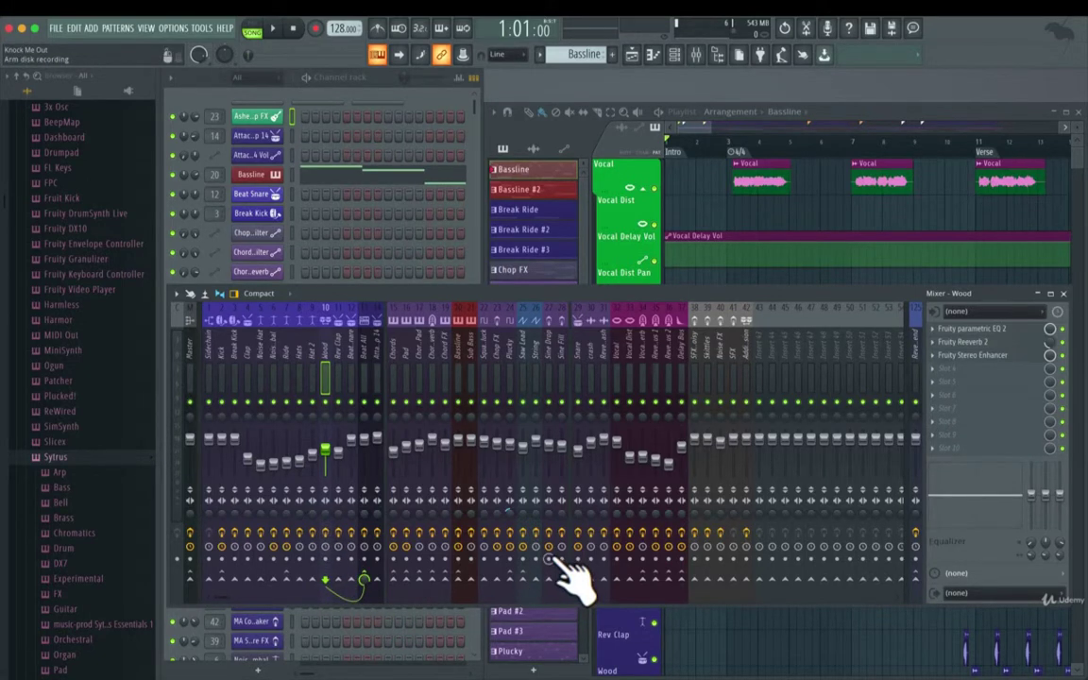
click(269, 294)
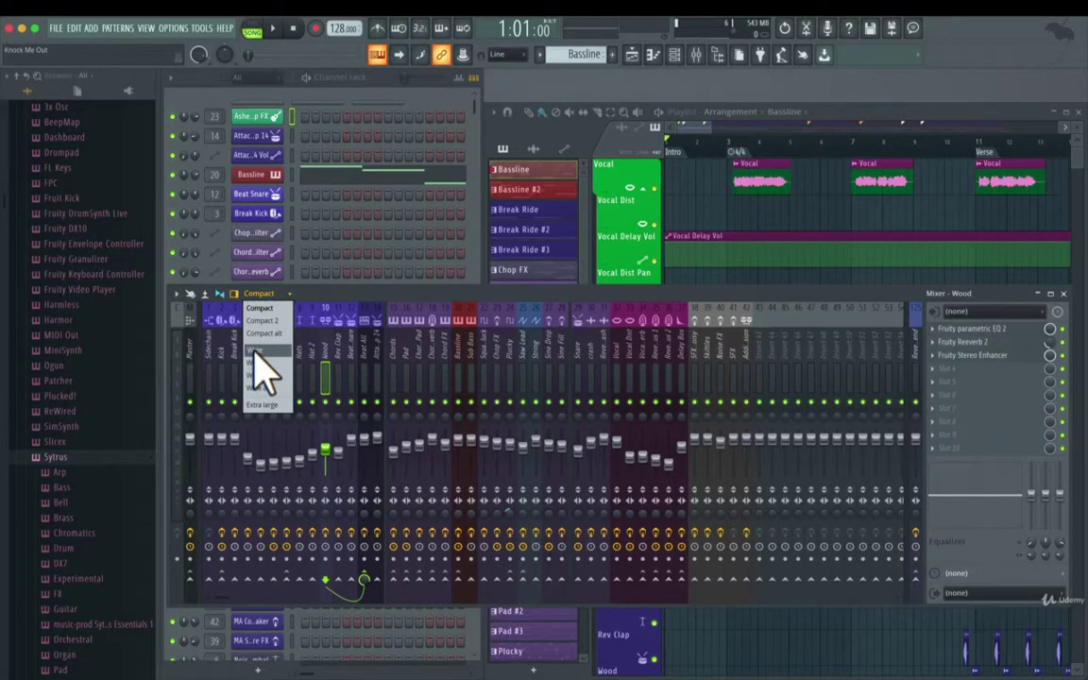
click(263, 320)
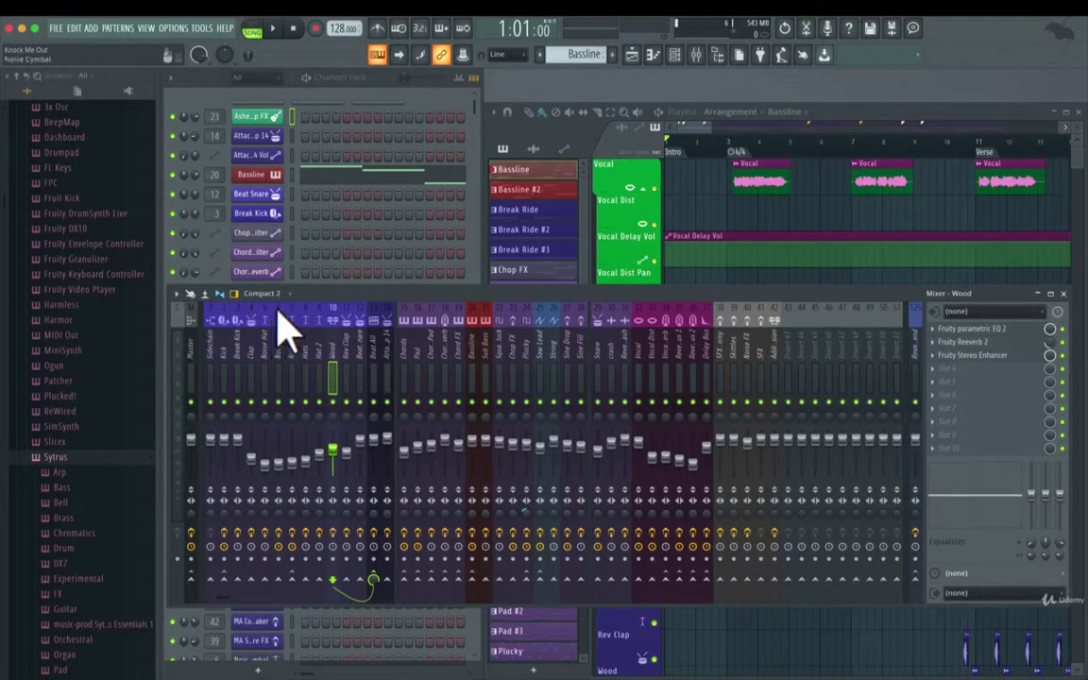
Step: Switch the mixer layout to Compact alt
click(269, 293)
click(277, 331)
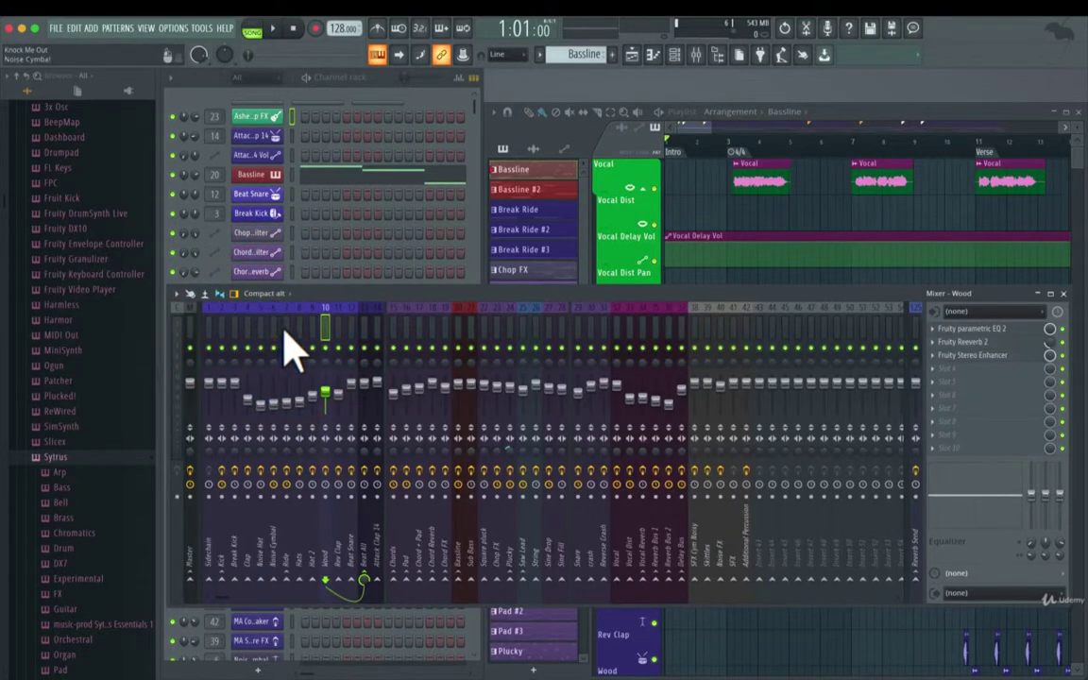
click(288, 294)
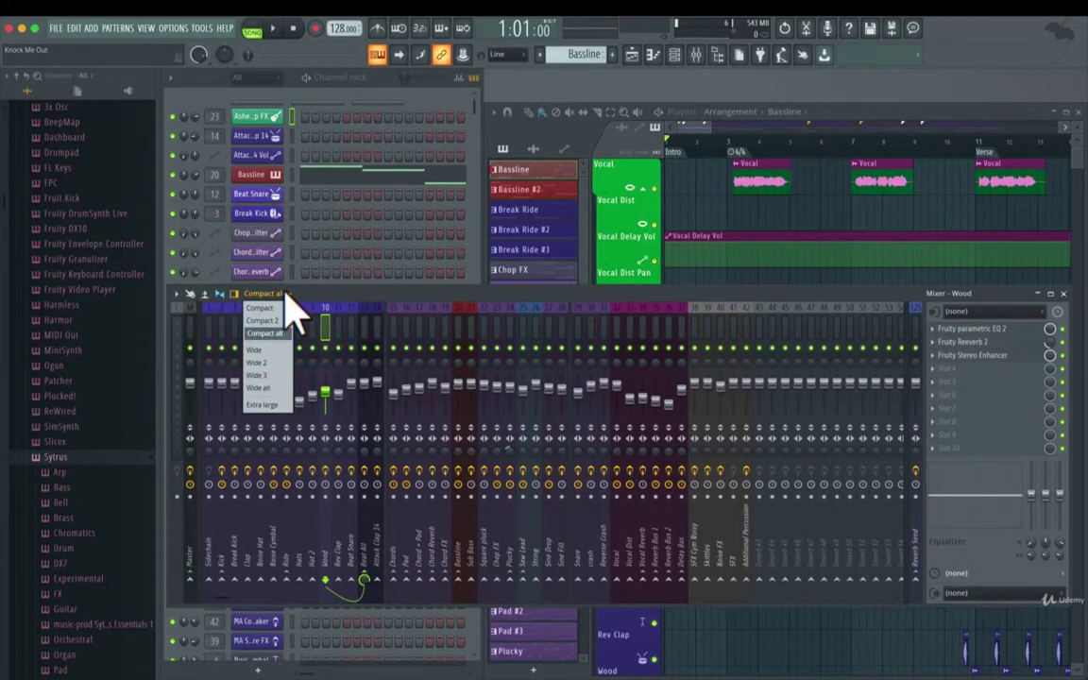
click(315, 286)
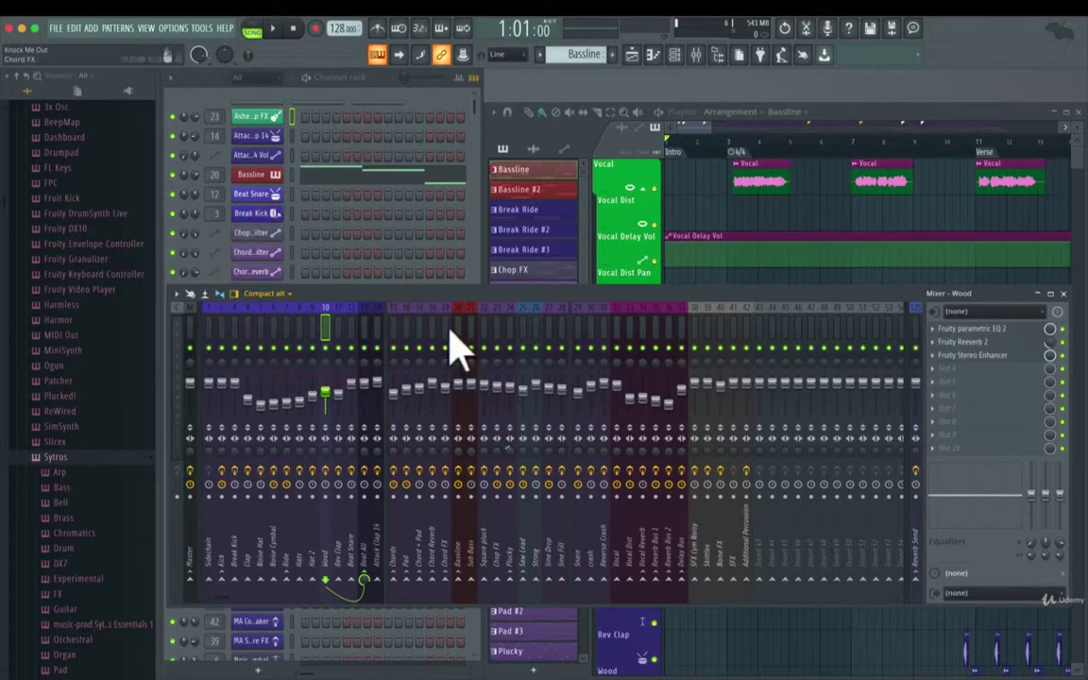
Step: Try the Wide 2 and Wide 3 layouts for the mixer
click(274, 294)
click(261, 369)
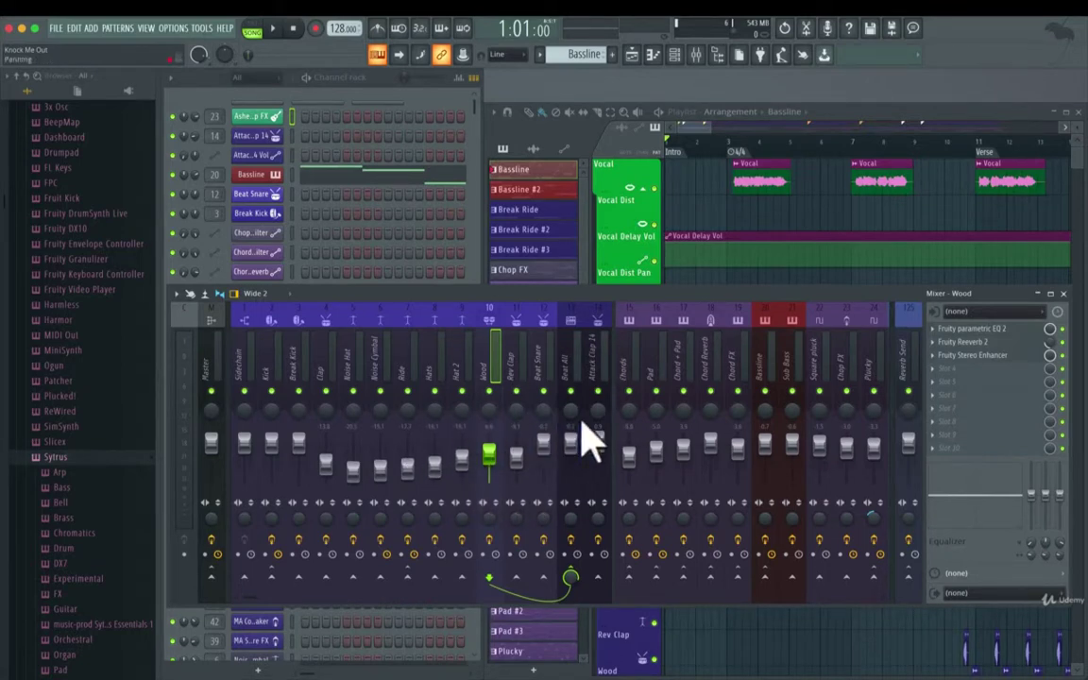
click(279, 294)
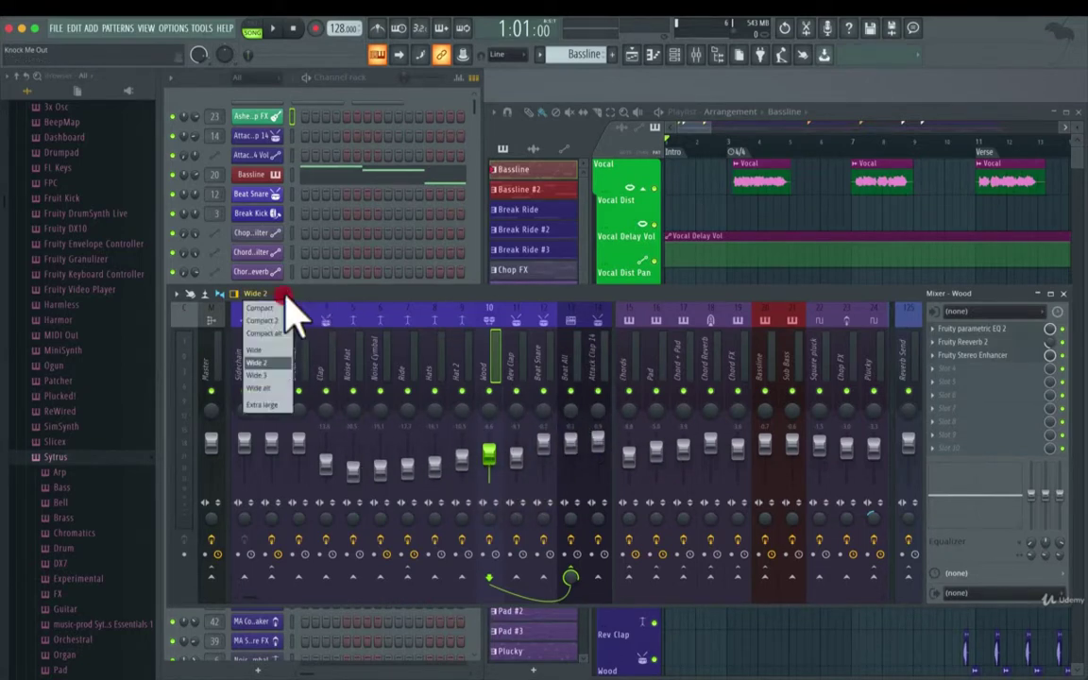
click(274, 376)
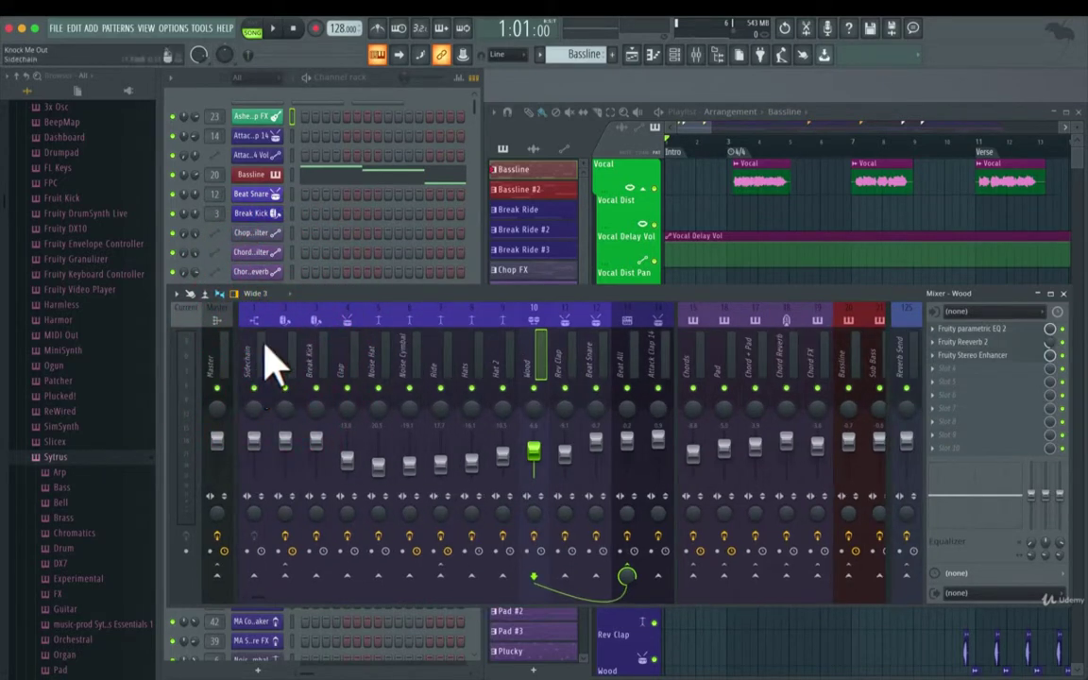
Step: Try the Wide alt mixer layout and settle on the Extra large layout
click(263, 295)
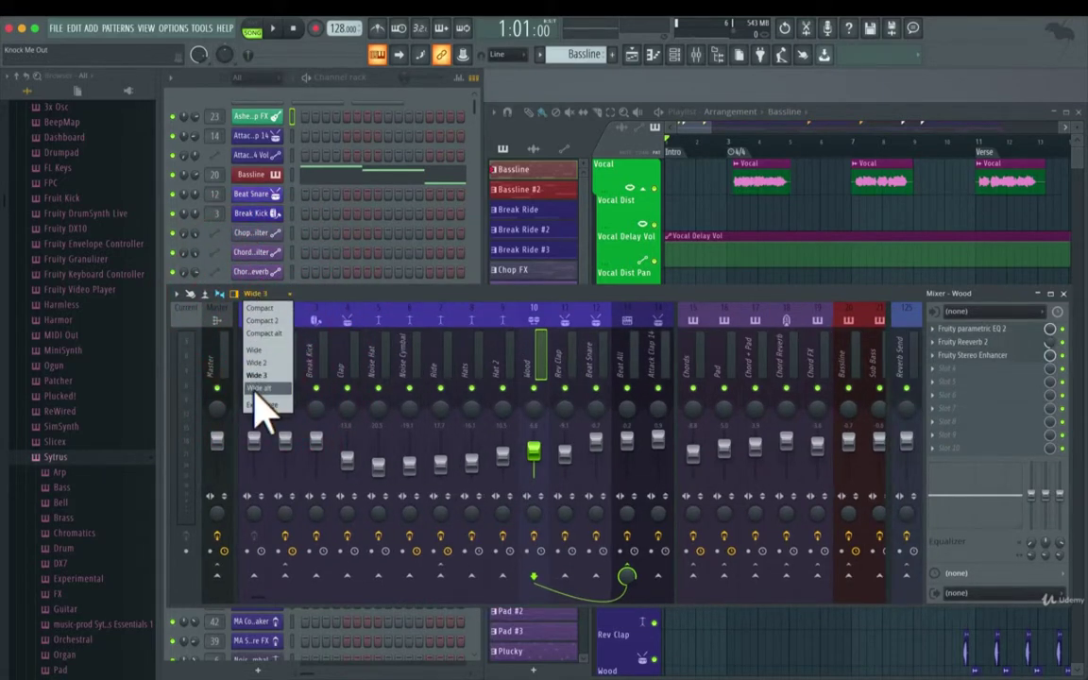
click(253, 387)
click(270, 294)
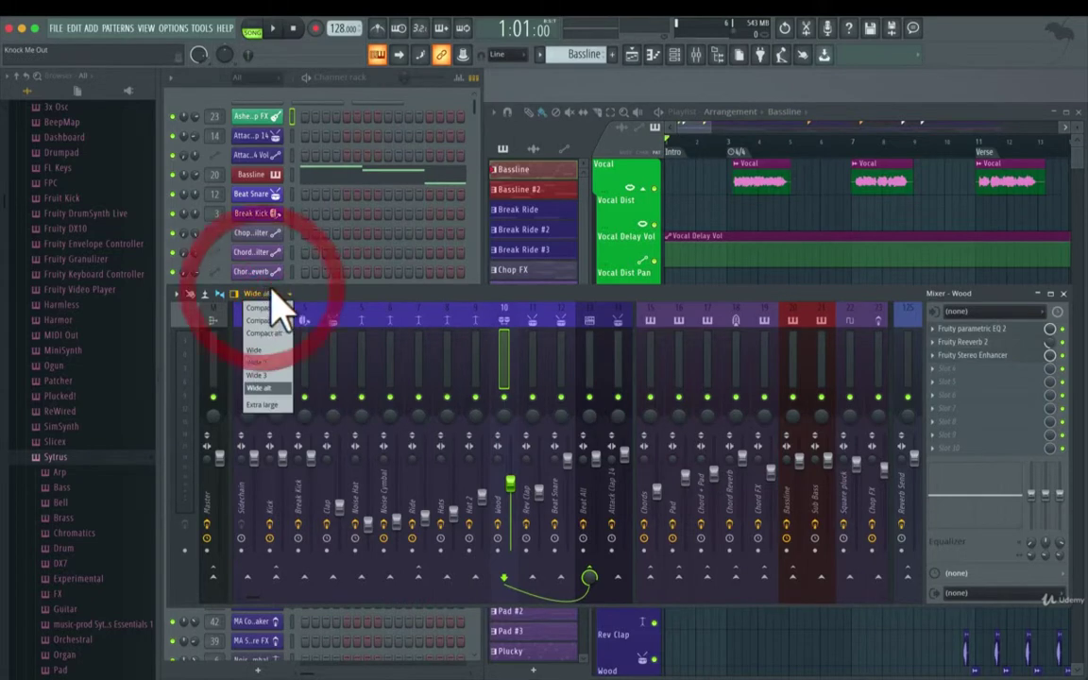
click(280, 300)
click(272, 294)
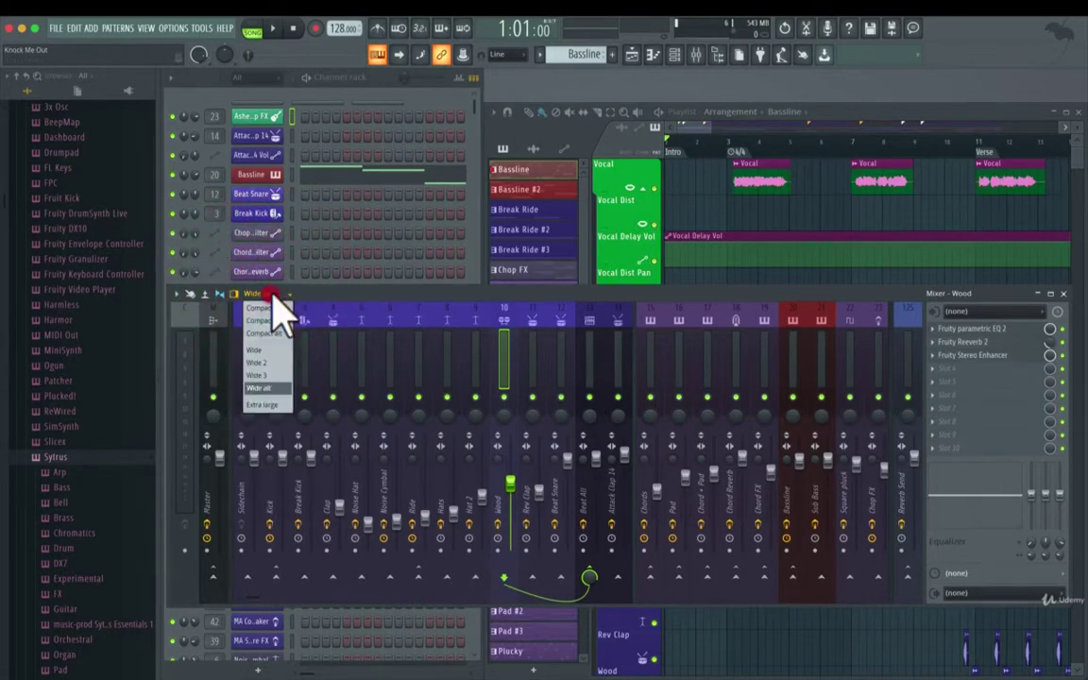
click(265, 404)
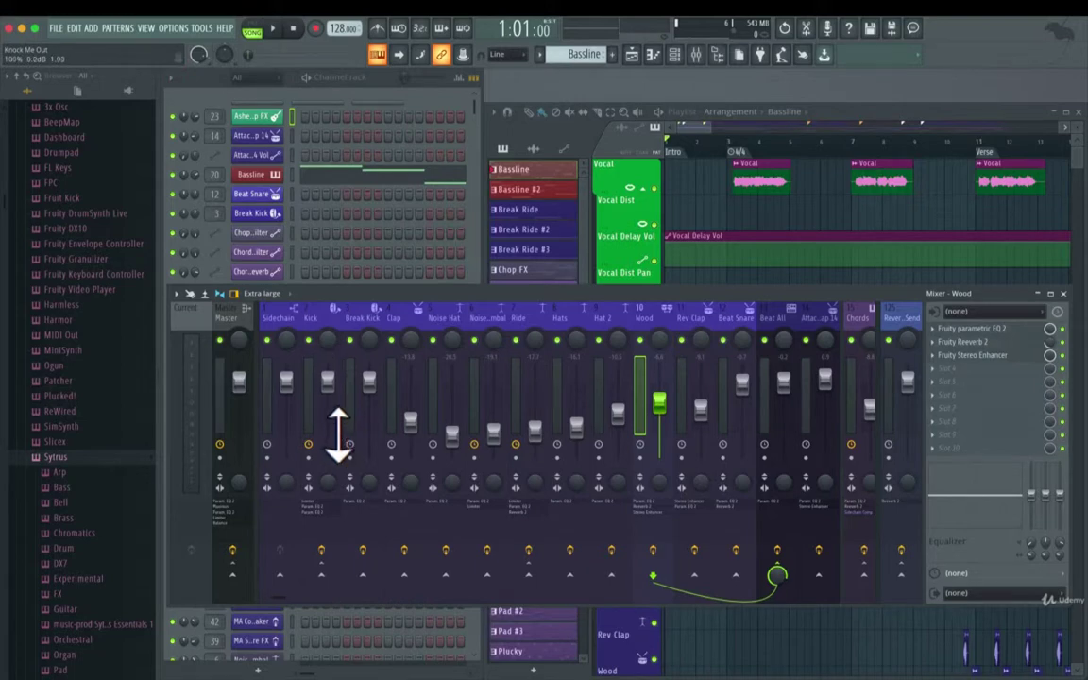
Step: Lower the Kick track's fader slightly and select the Noise Cymbal mixer track
drag(339, 430, 340, 442)
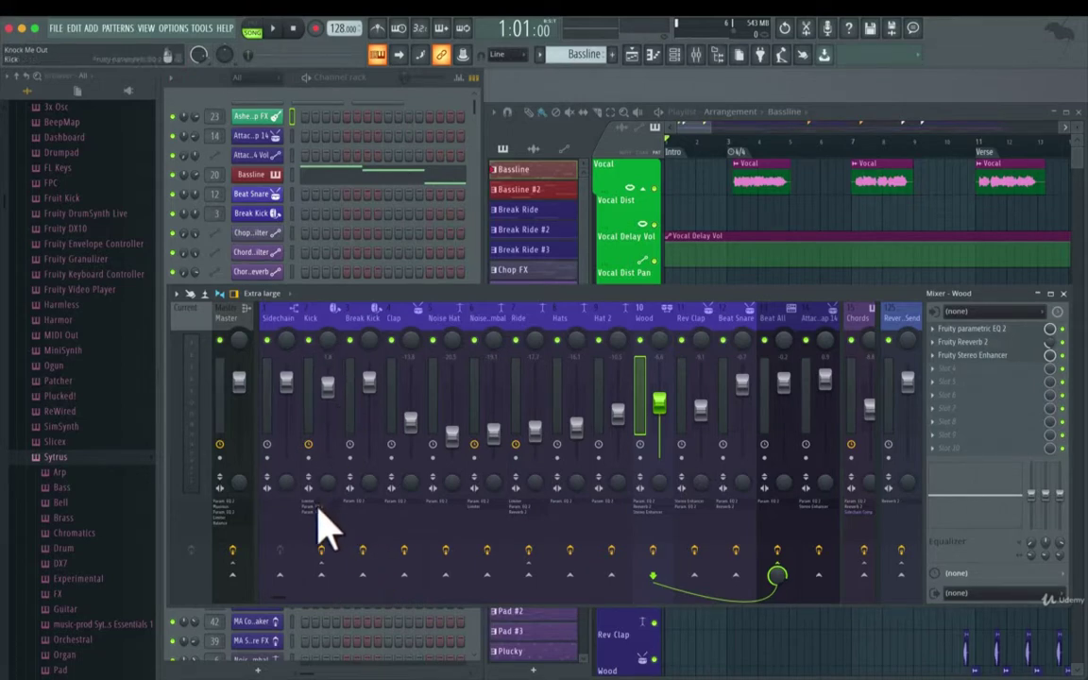
click(493, 326)
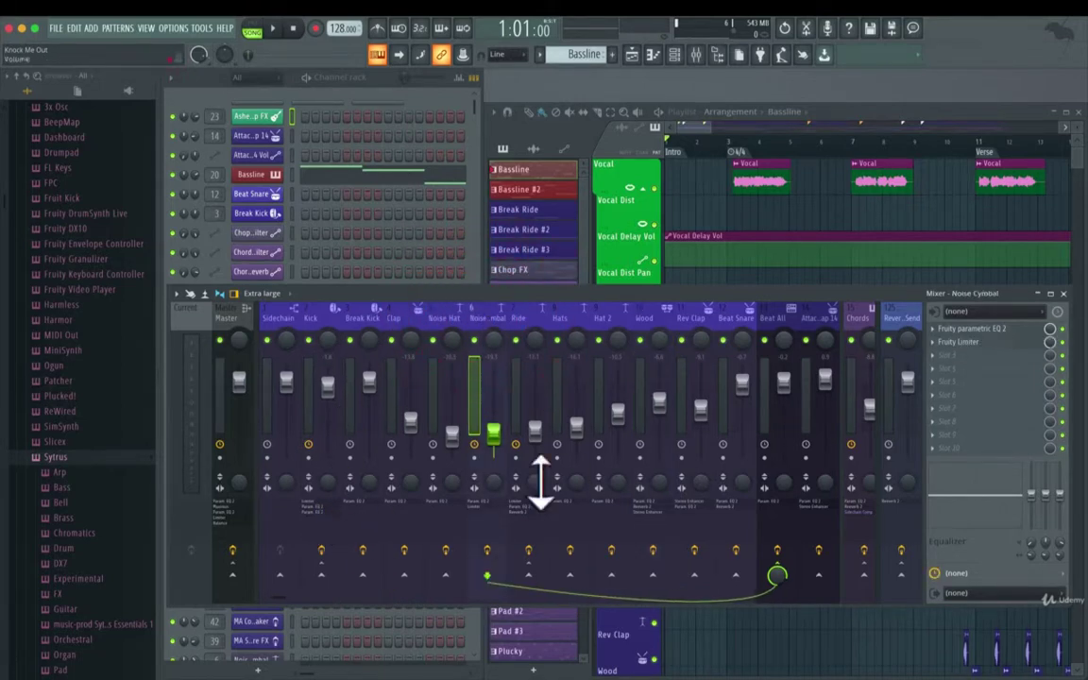
Step: View the Fruity parametric EQ 2 of the Ride track, close it, and select the Rev Clap track
click(529, 510)
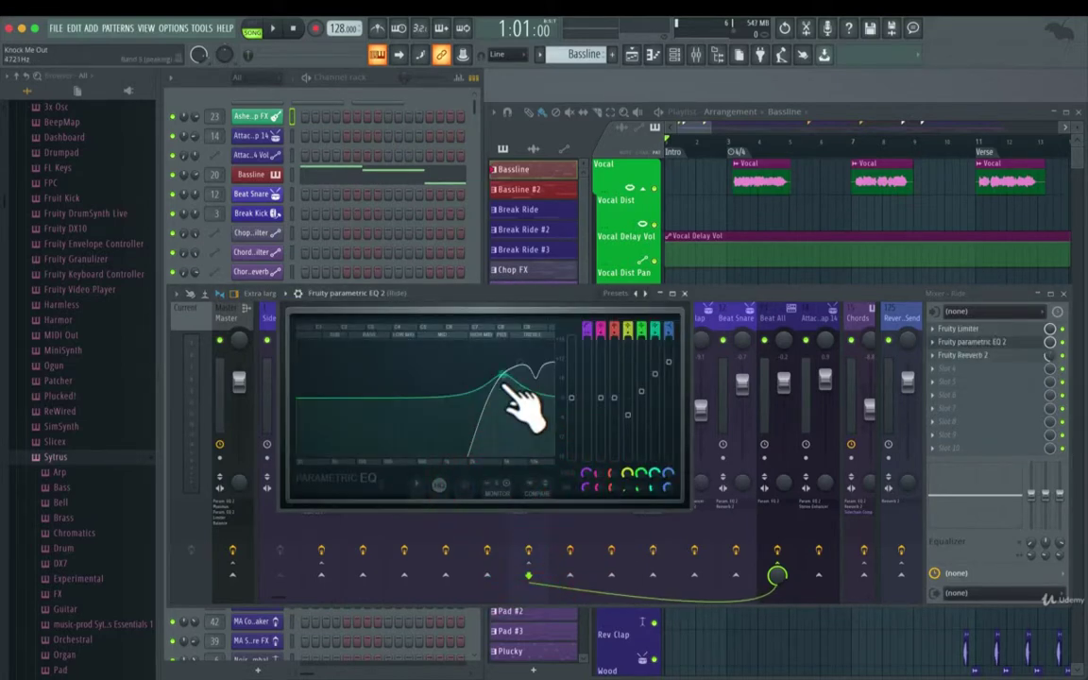
click(684, 293)
click(699, 323)
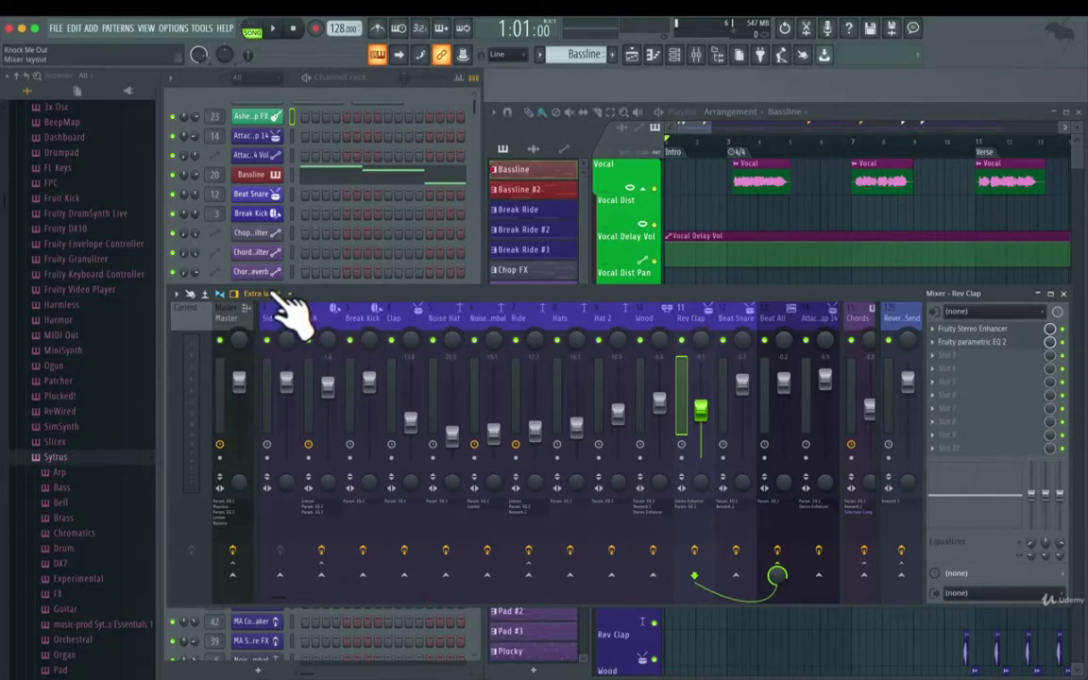
click(177, 296)
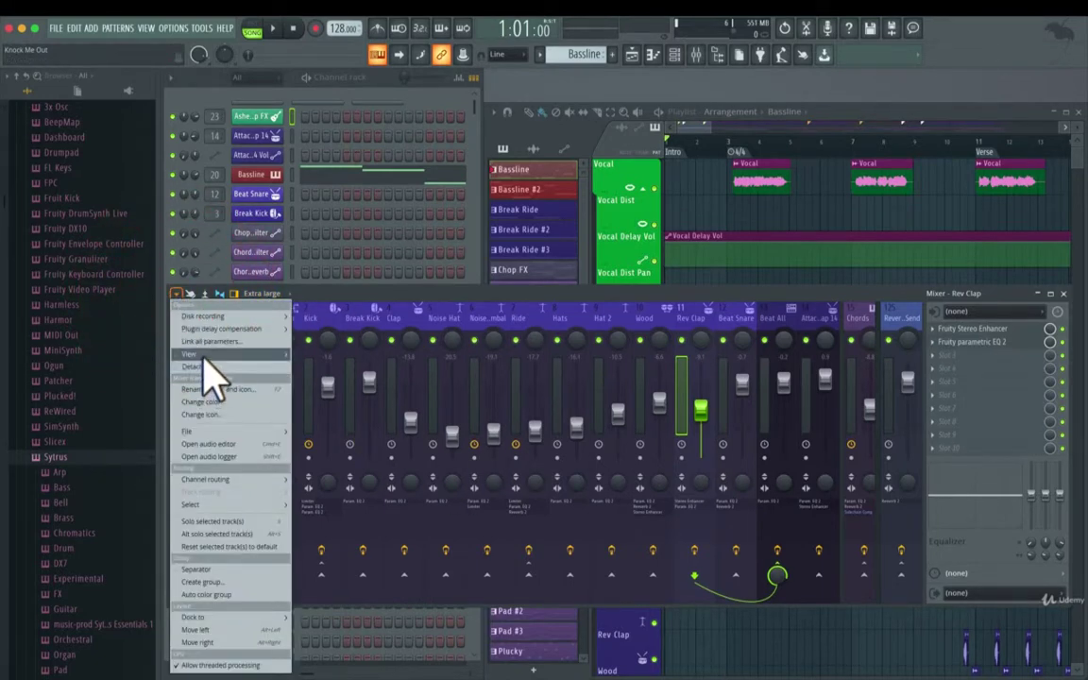
mouse_move(203, 355)
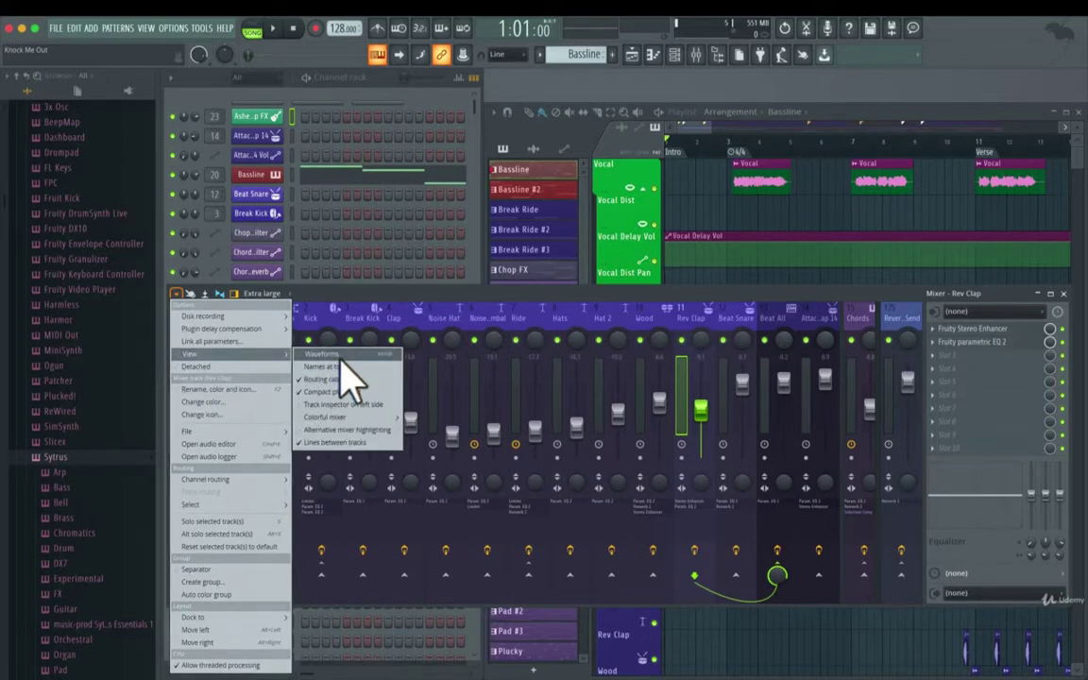
click(467, 301)
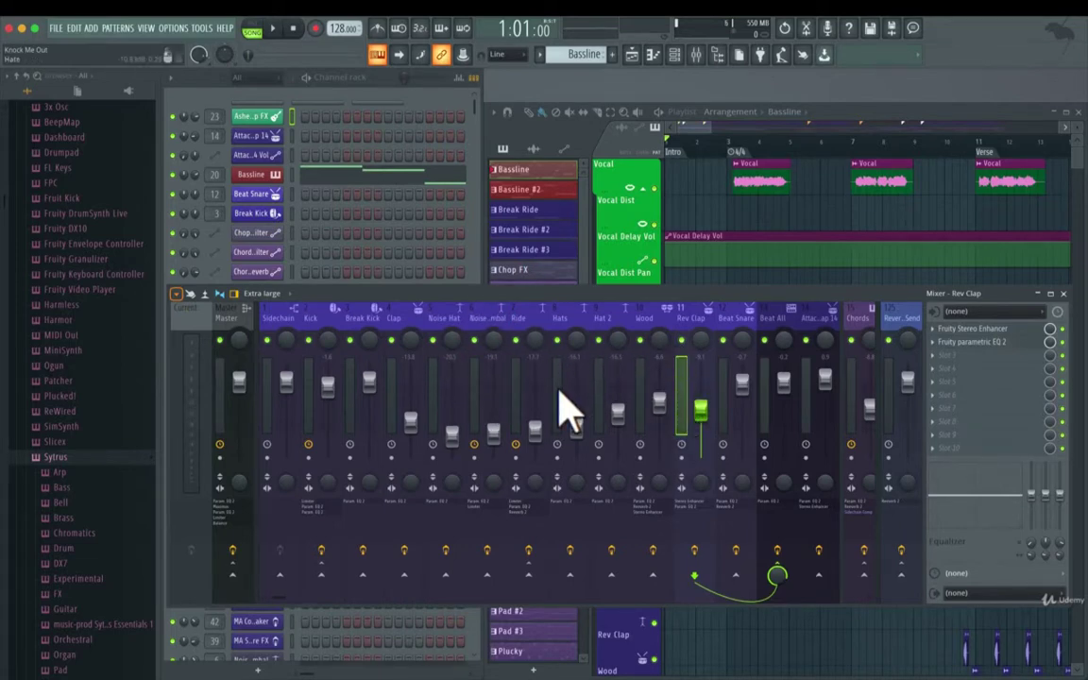
Step: Play the song, jump to about bar 43 shortly before the Chorus to watch the mixer's level meters, and stop playback
key(space)
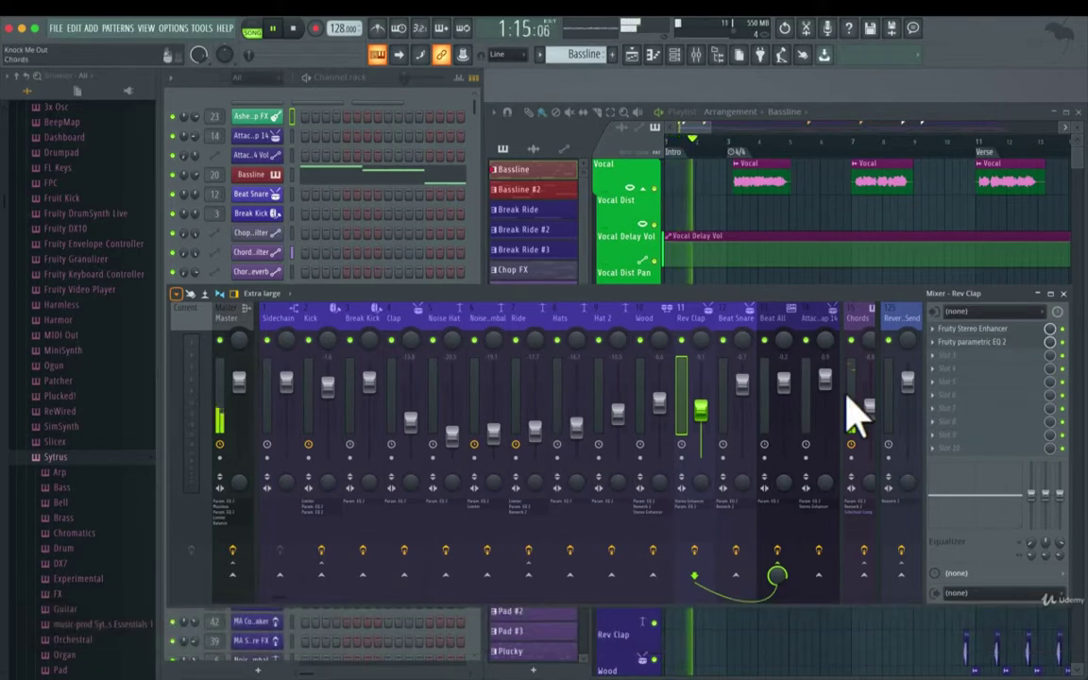
click(879, 140)
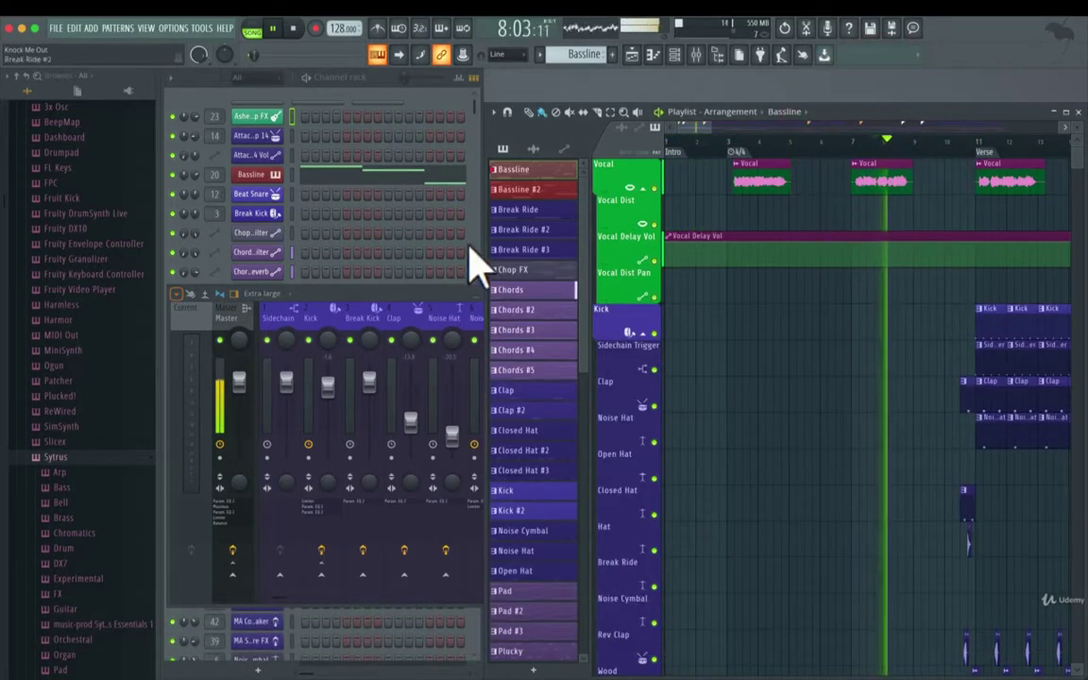
click(434, 300)
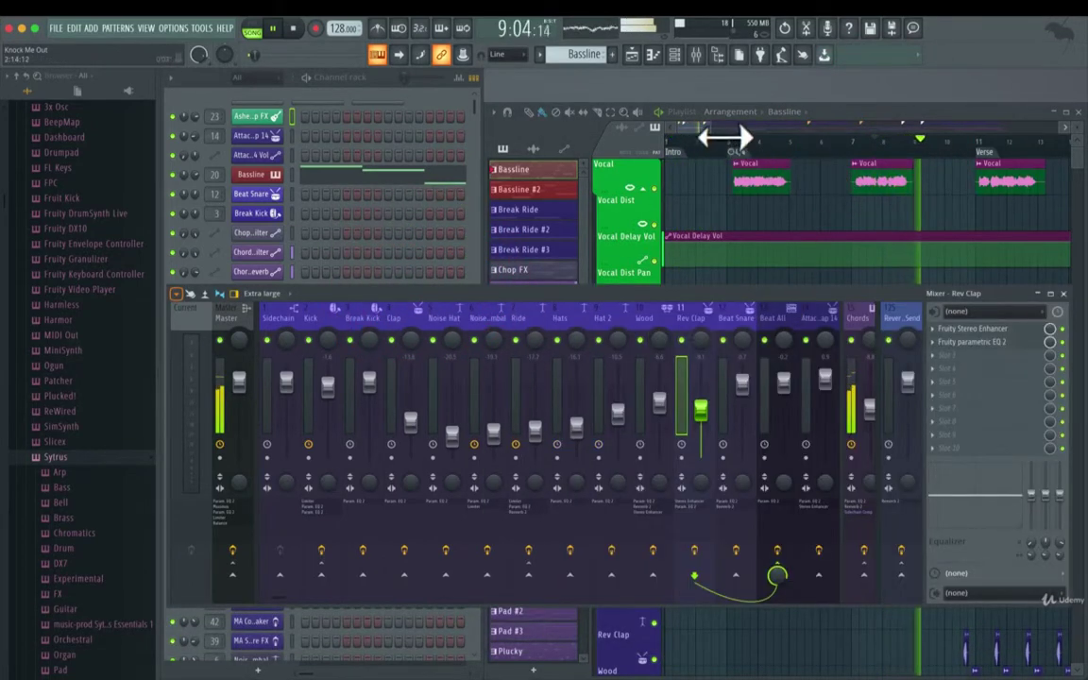
click(695, 159)
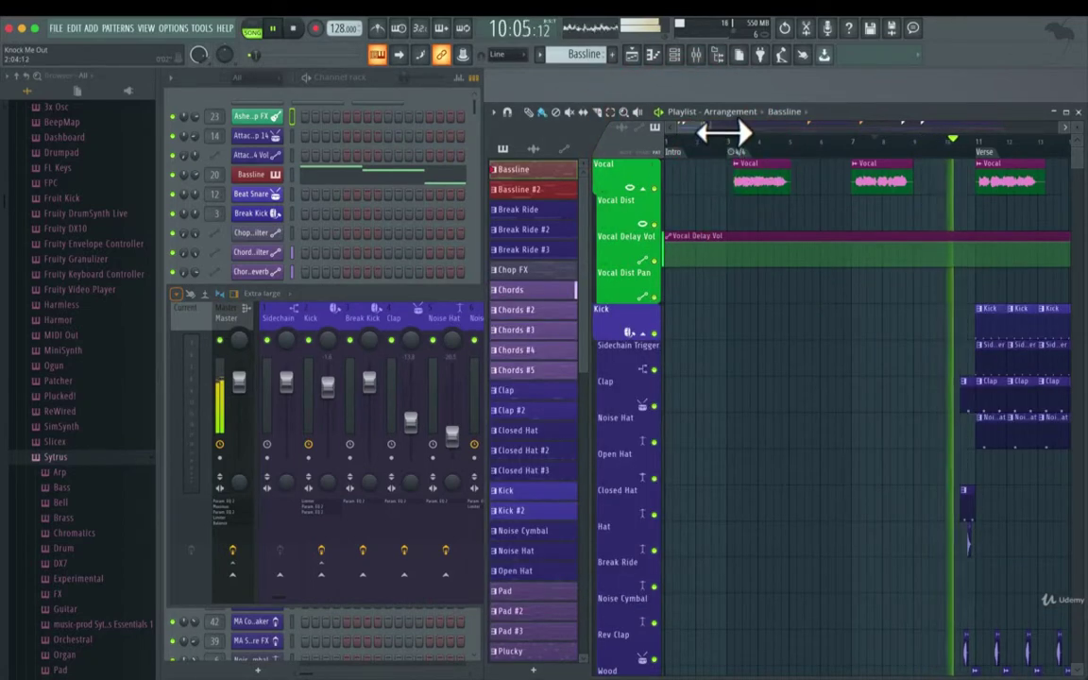
drag(725, 132, 898, 130)
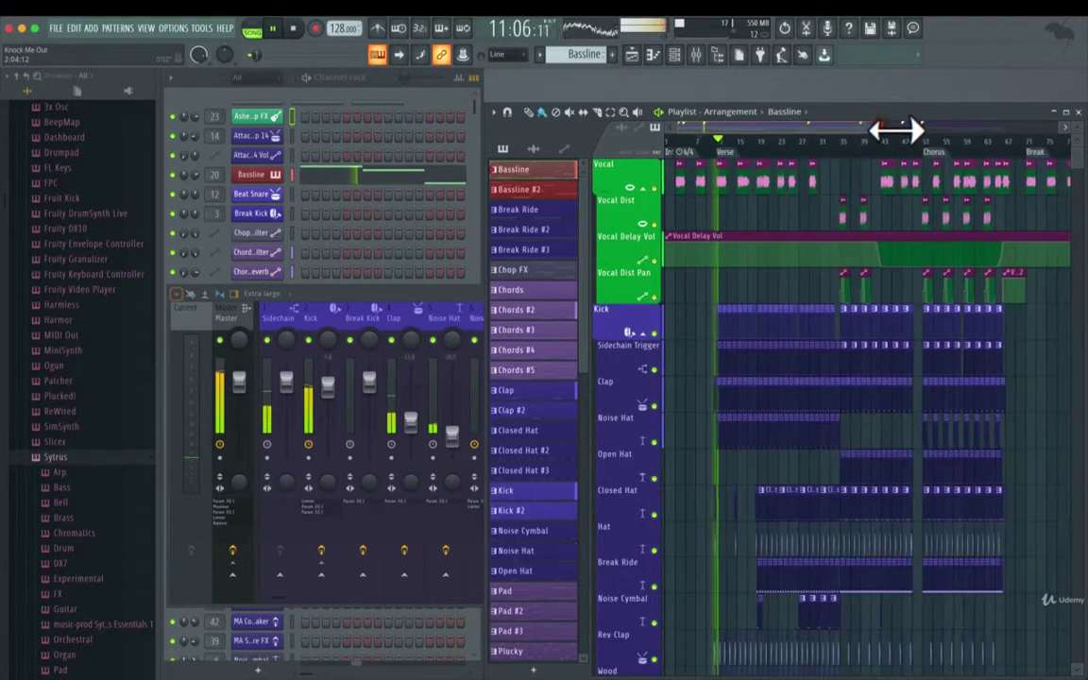
click(885, 143)
click(345, 291)
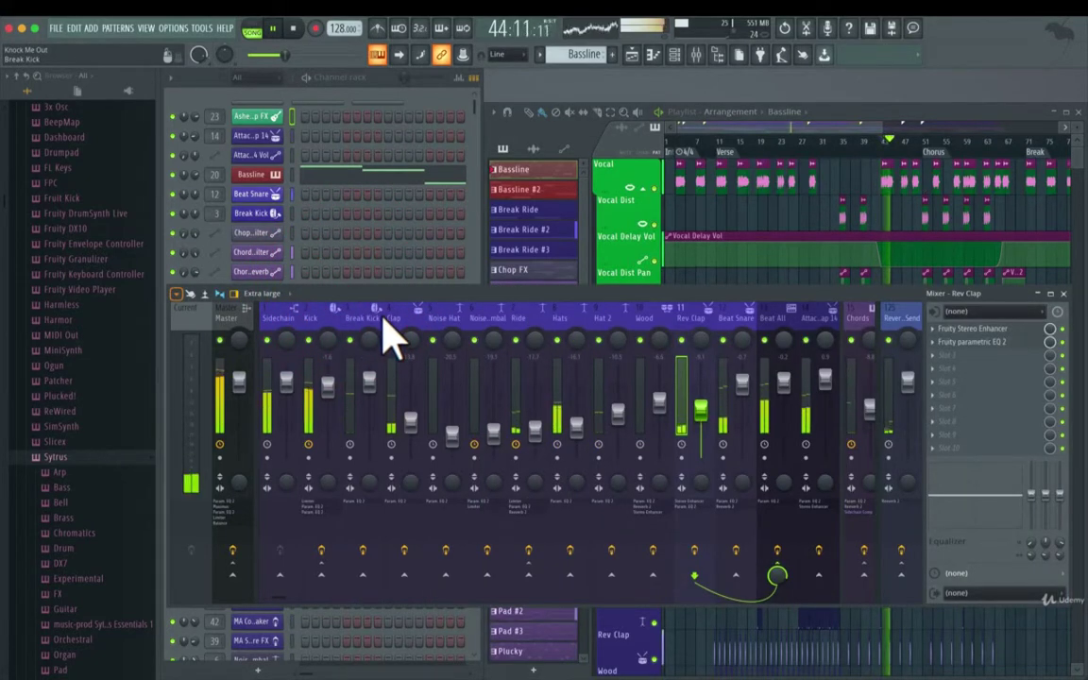
key(space)
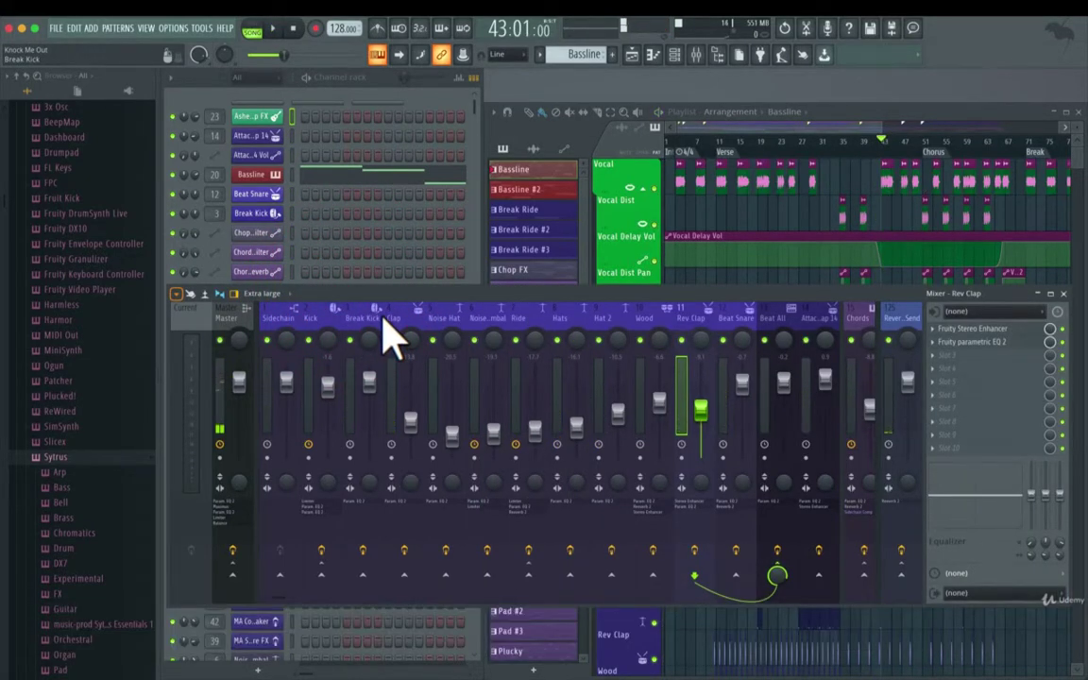
Step: Turn on the Waveforms view in the mixer and raise the Rev Clap fader slightly during playback
click(175, 294)
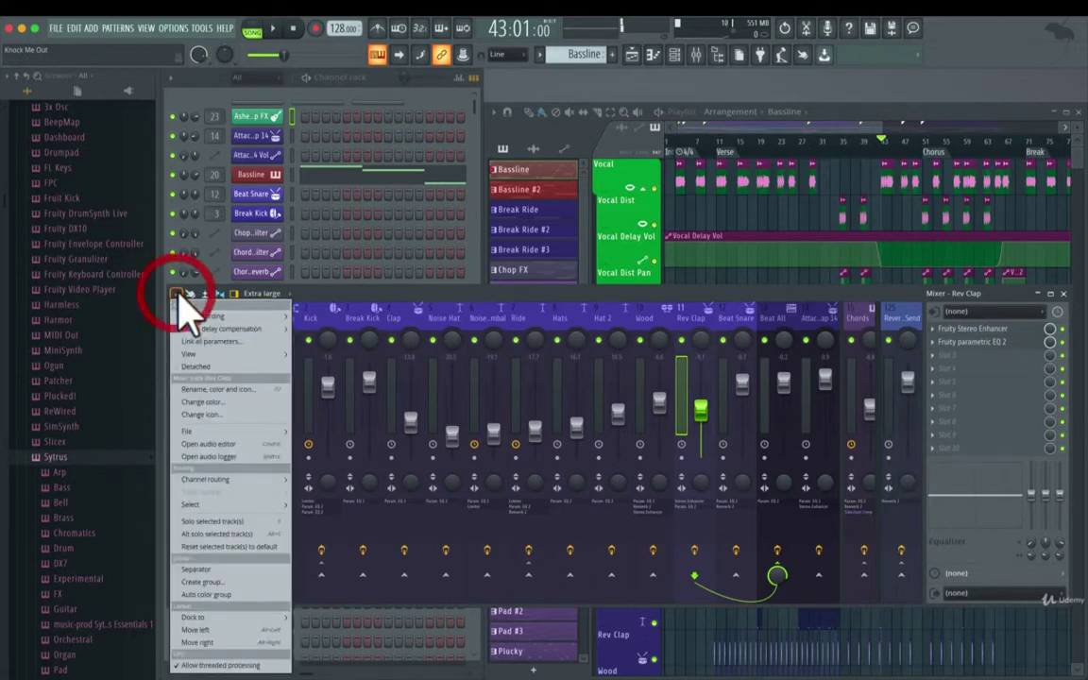
mouse_move(206, 353)
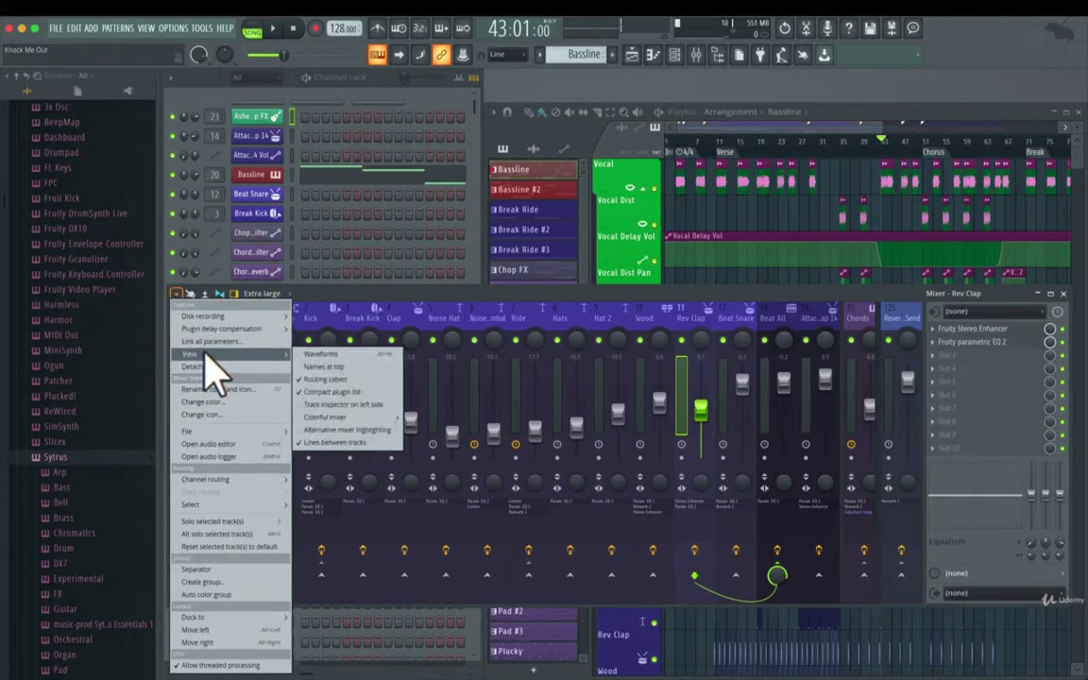
click(365, 354)
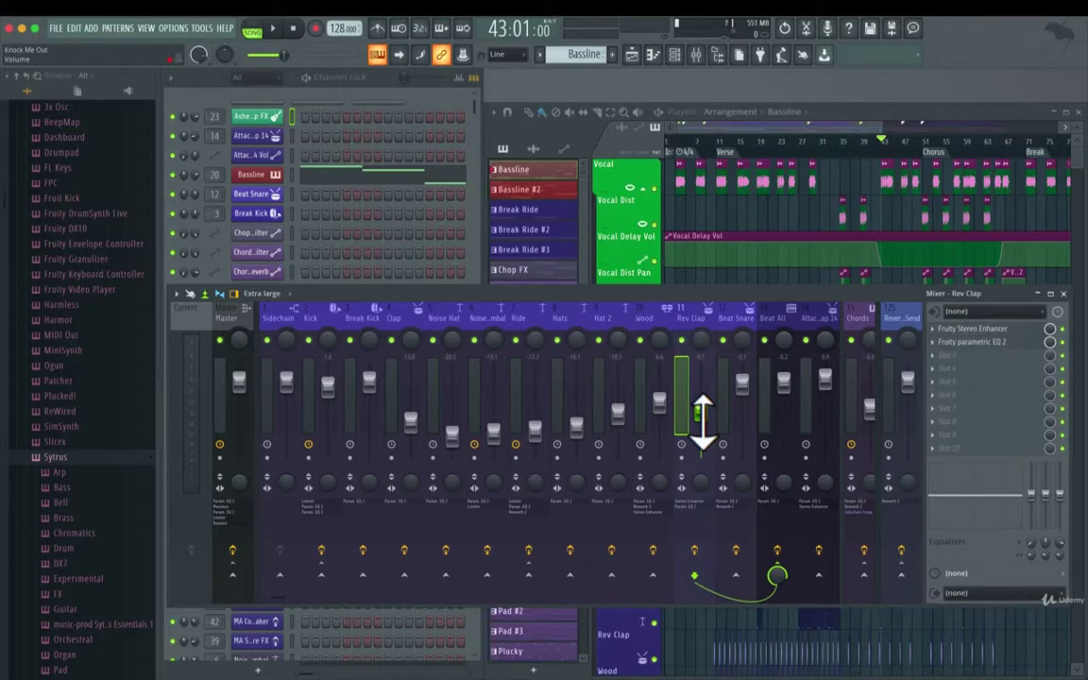
key(space)
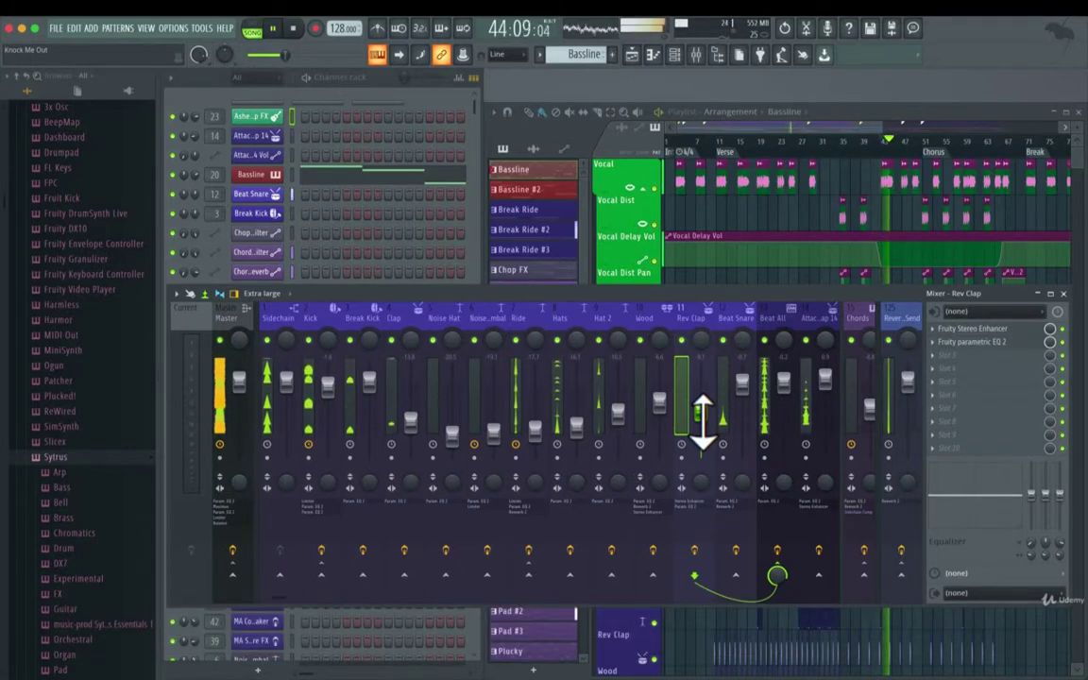
drag(703, 418, 582, 392)
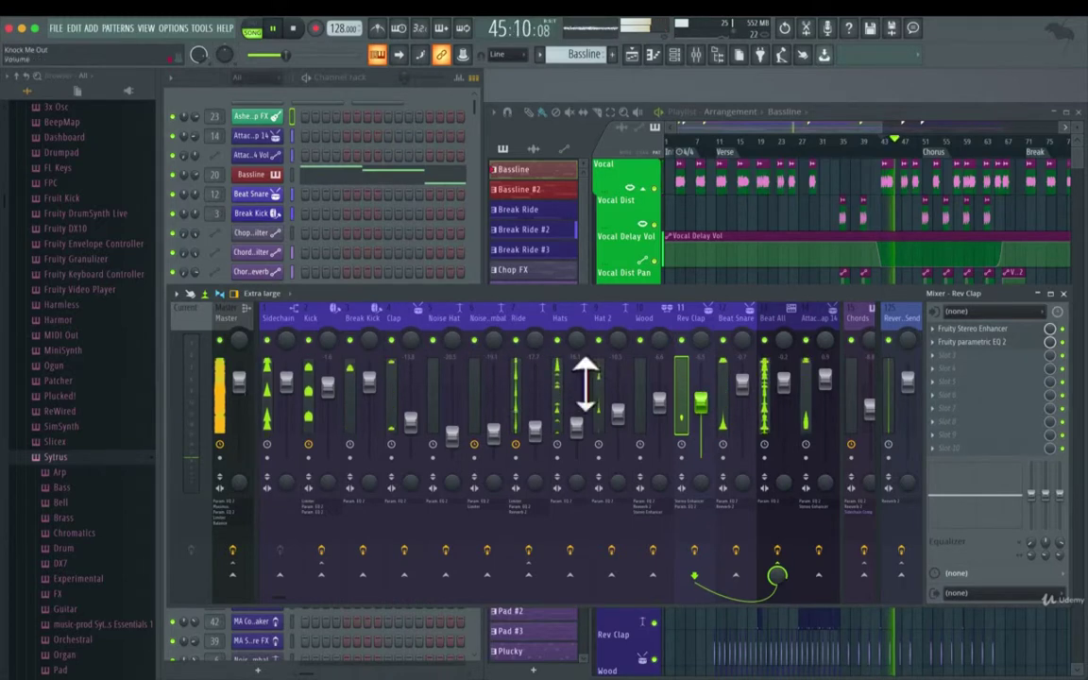
Step: Stop the song's playback and switch the mixer to the Wide layout
drag(283, 604, 255, 620)
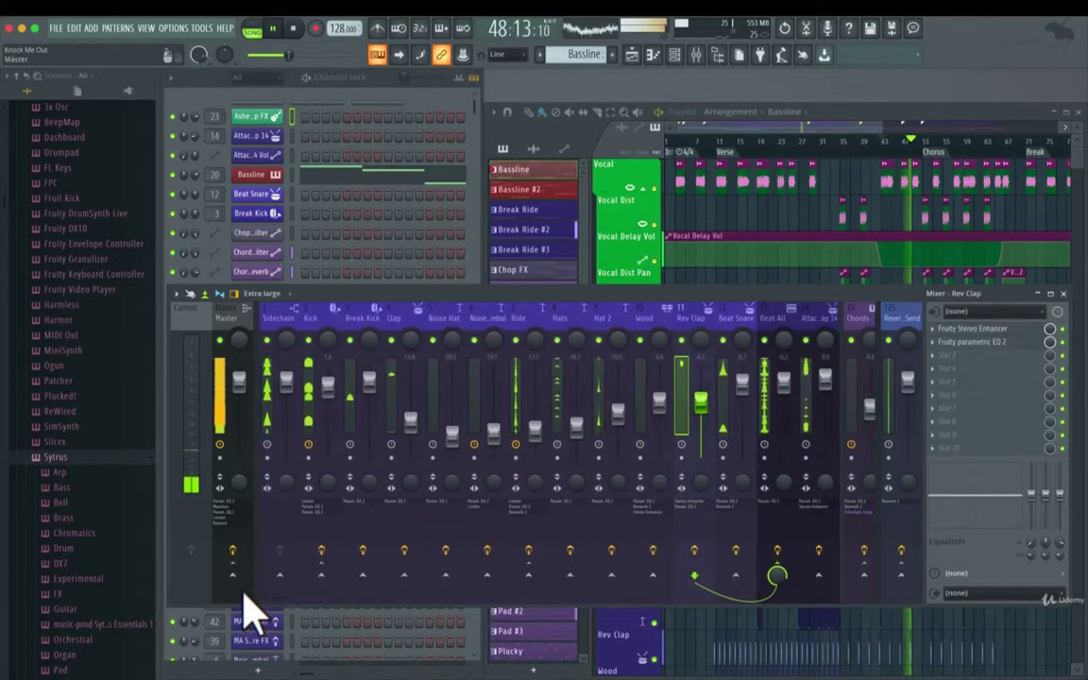
key(space)
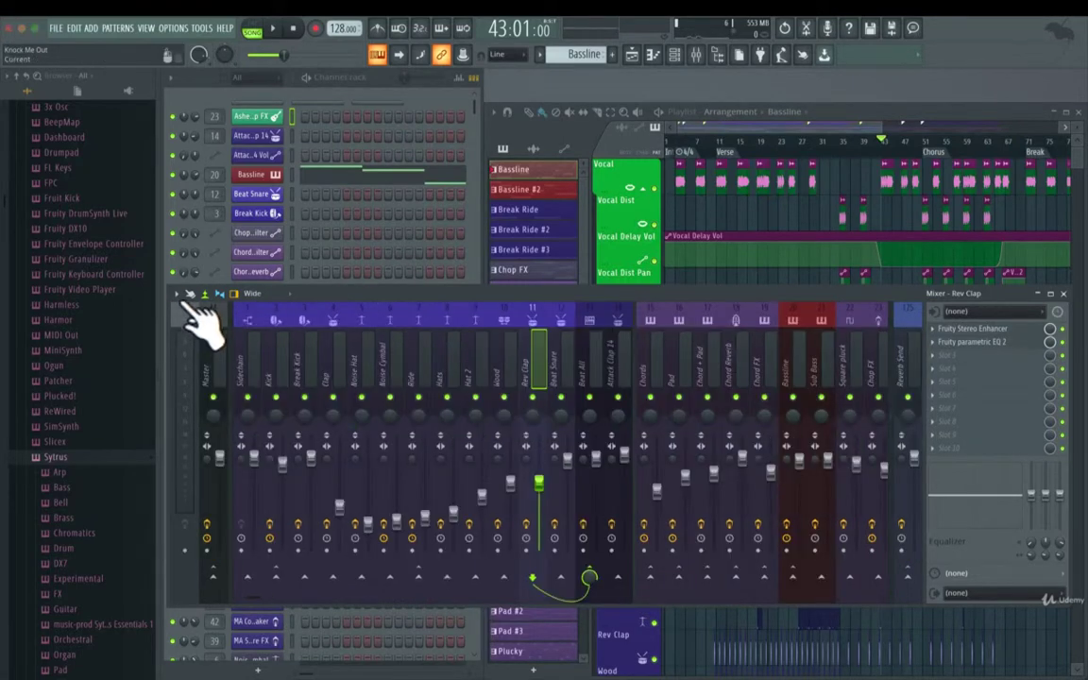
Step: Turn off the Routing cables view option in the mixer
click(176, 294)
mouse_move(203, 355)
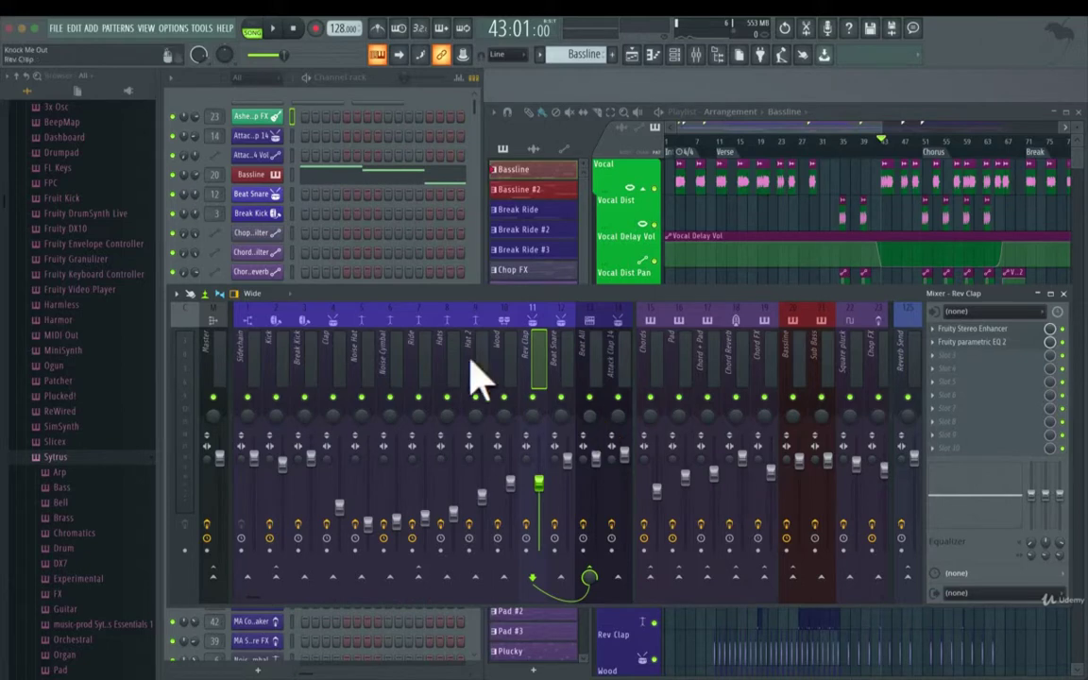
click(189, 296)
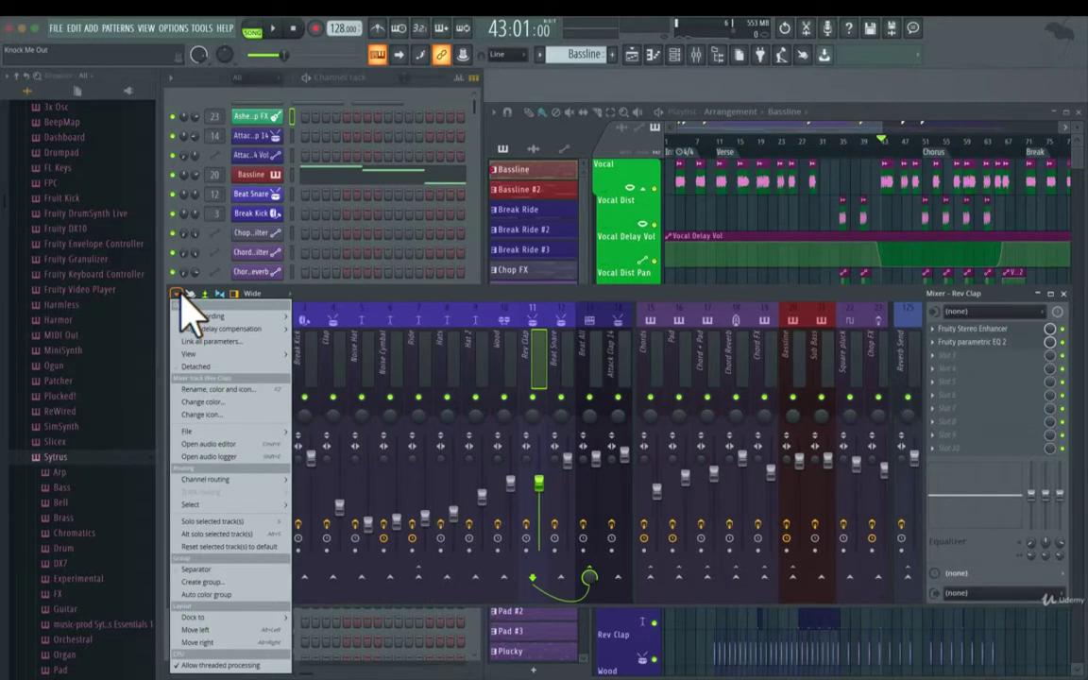
mouse_move(189, 354)
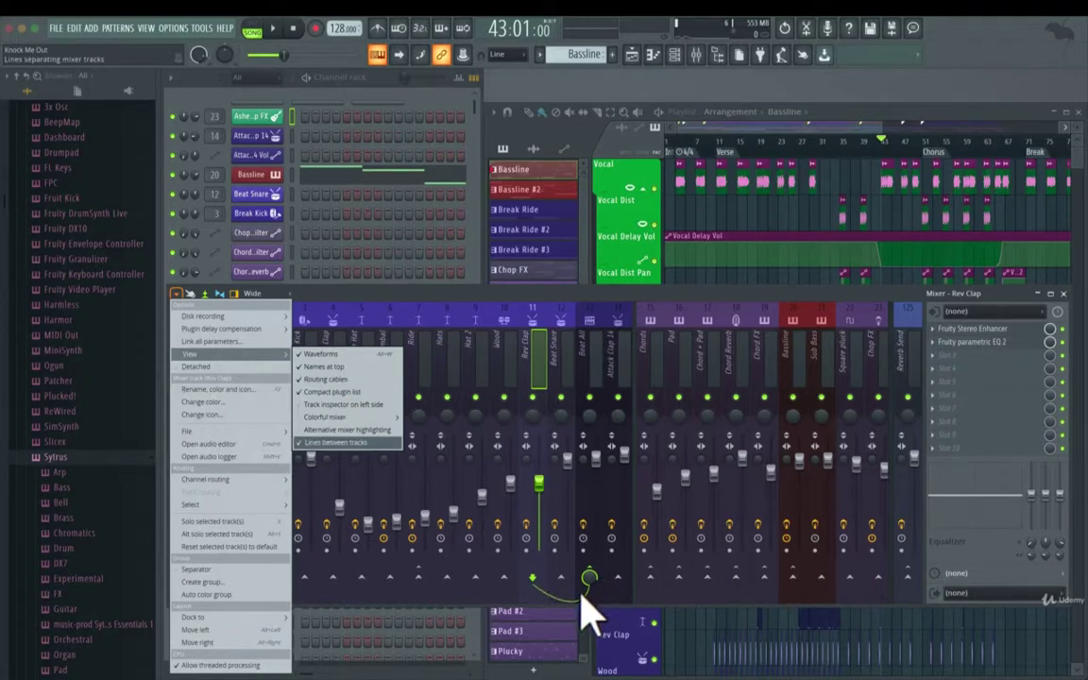
click(354, 379)
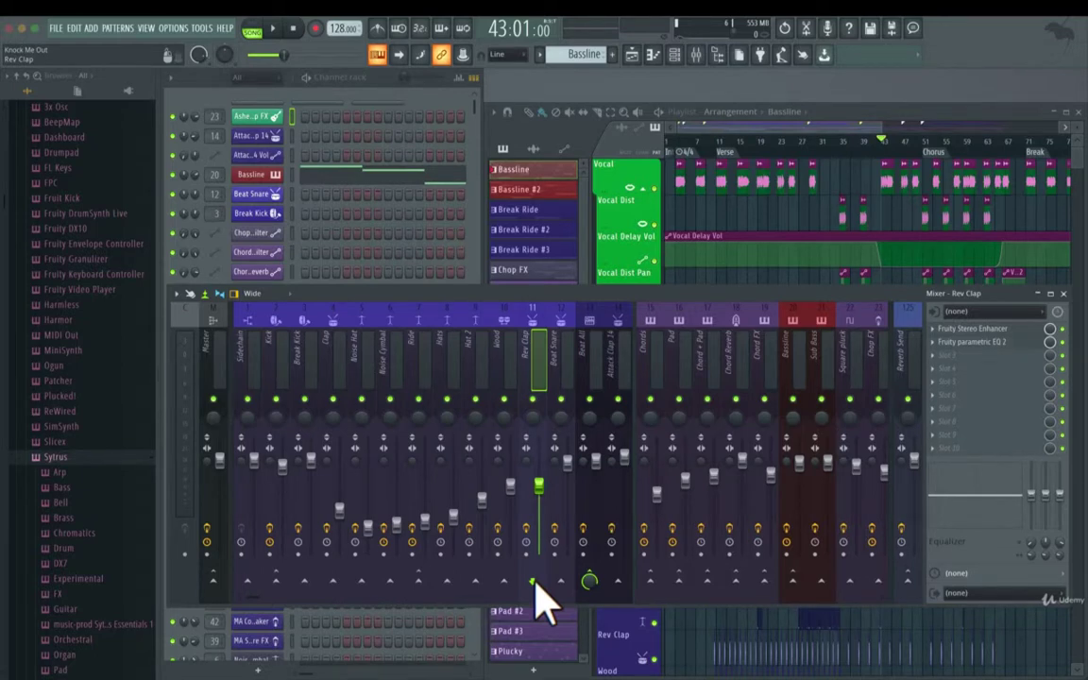
Step: Turn on the Track inspector on left side view option for the mixer
click(177, 293)
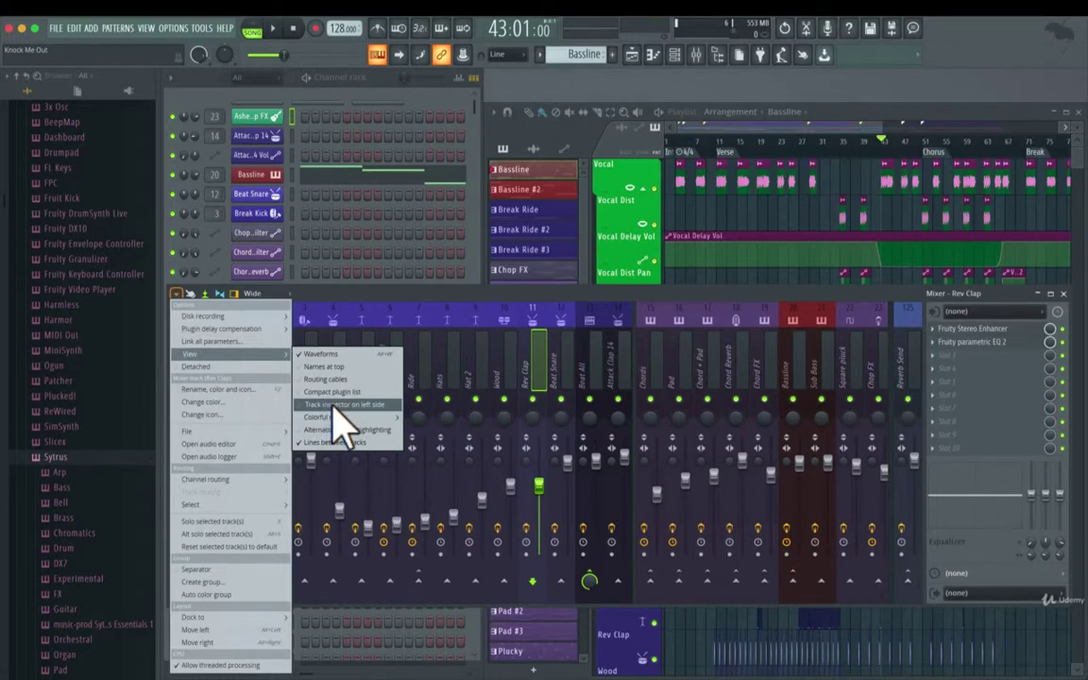
click(332, 407)
click(450, 300)
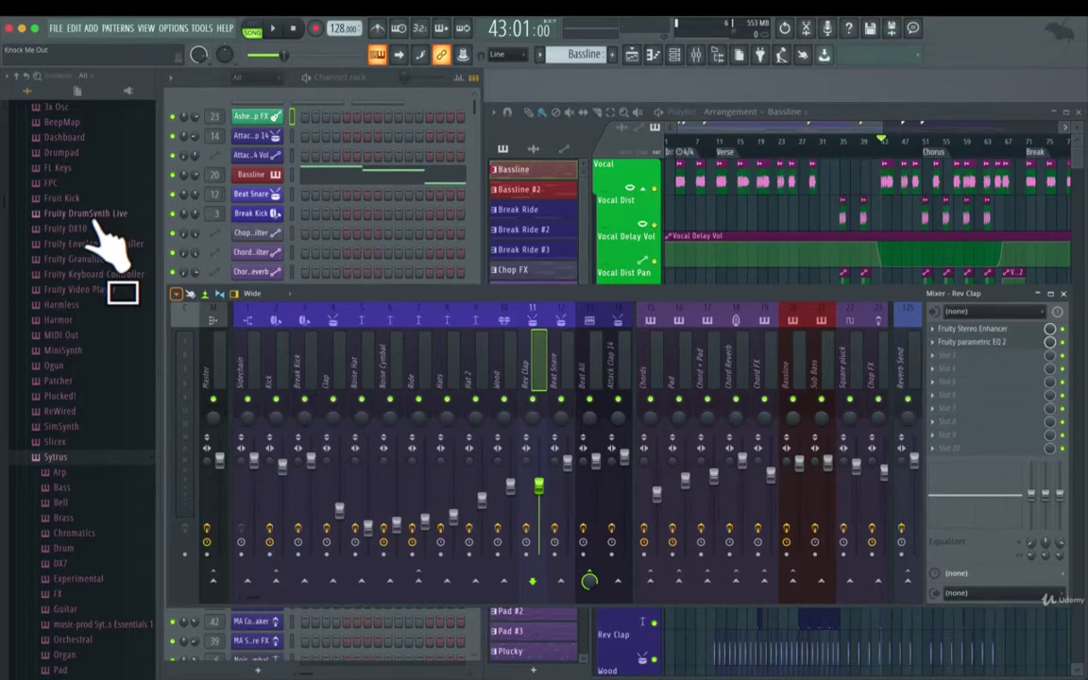
drag(94, 225, 651, 425)
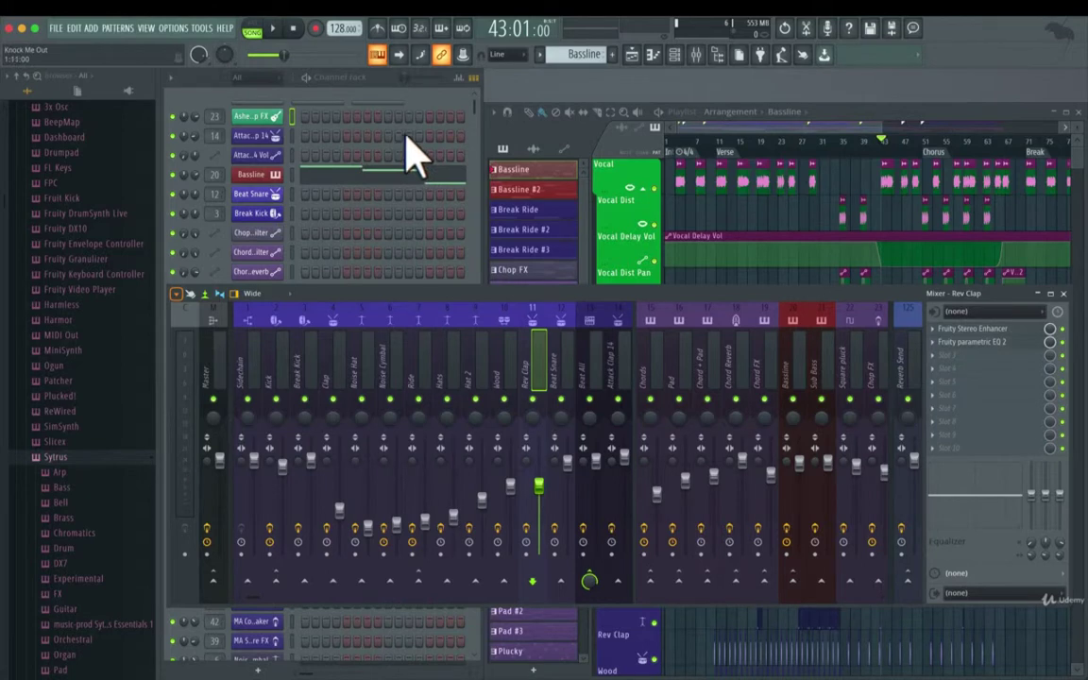
click(176, 294)
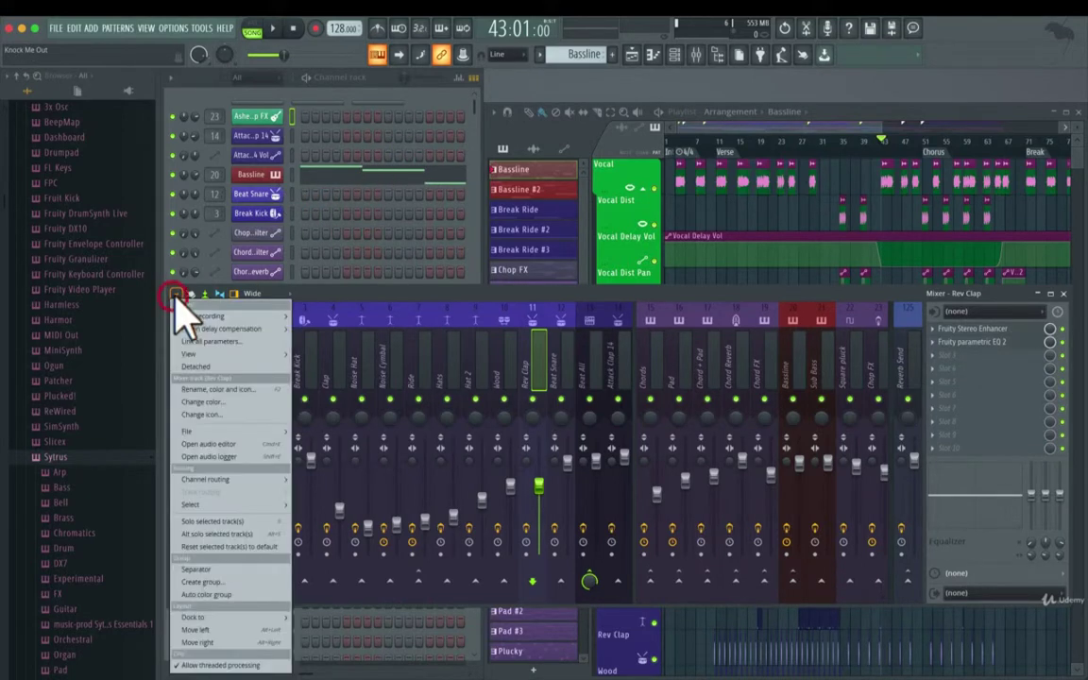
mouse_move(194, 353)
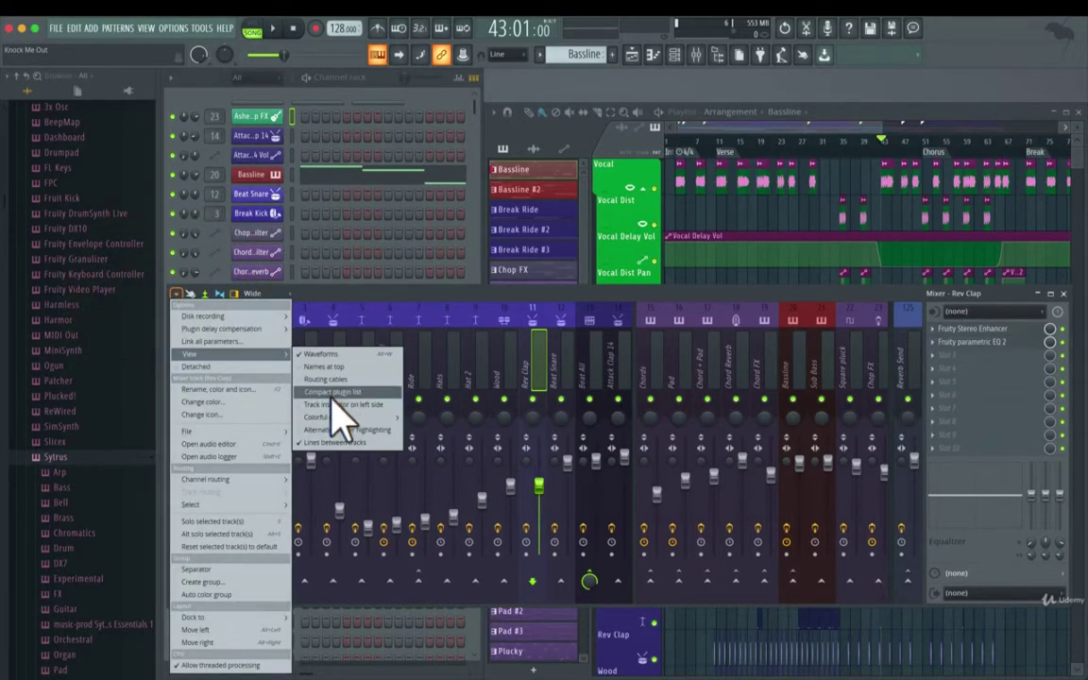
click(322, 406)
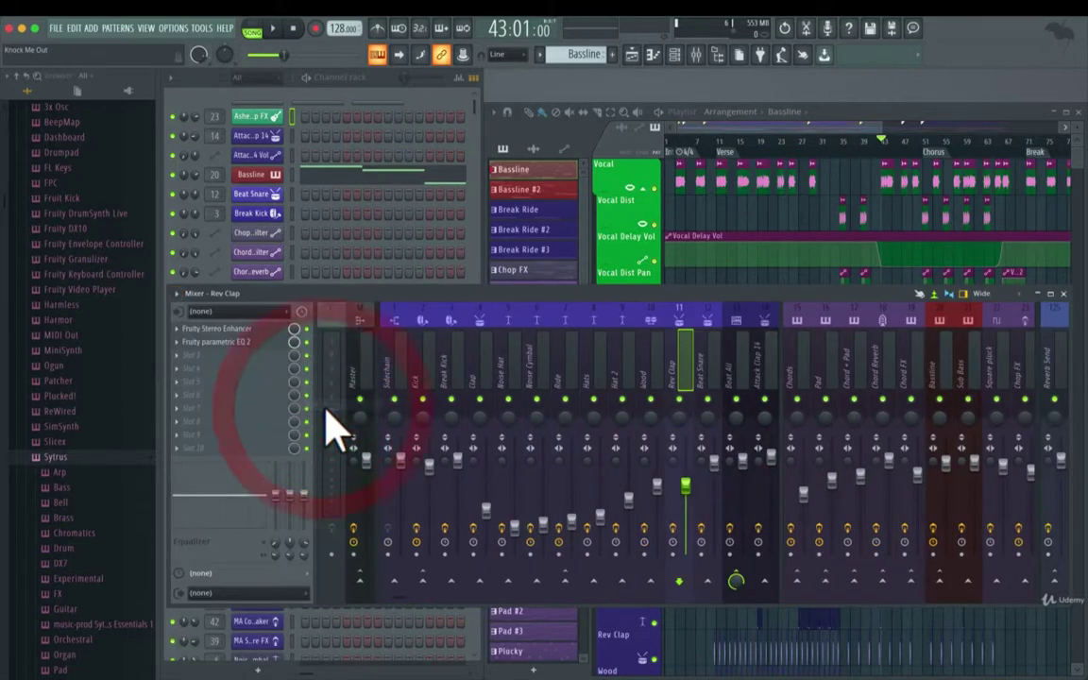
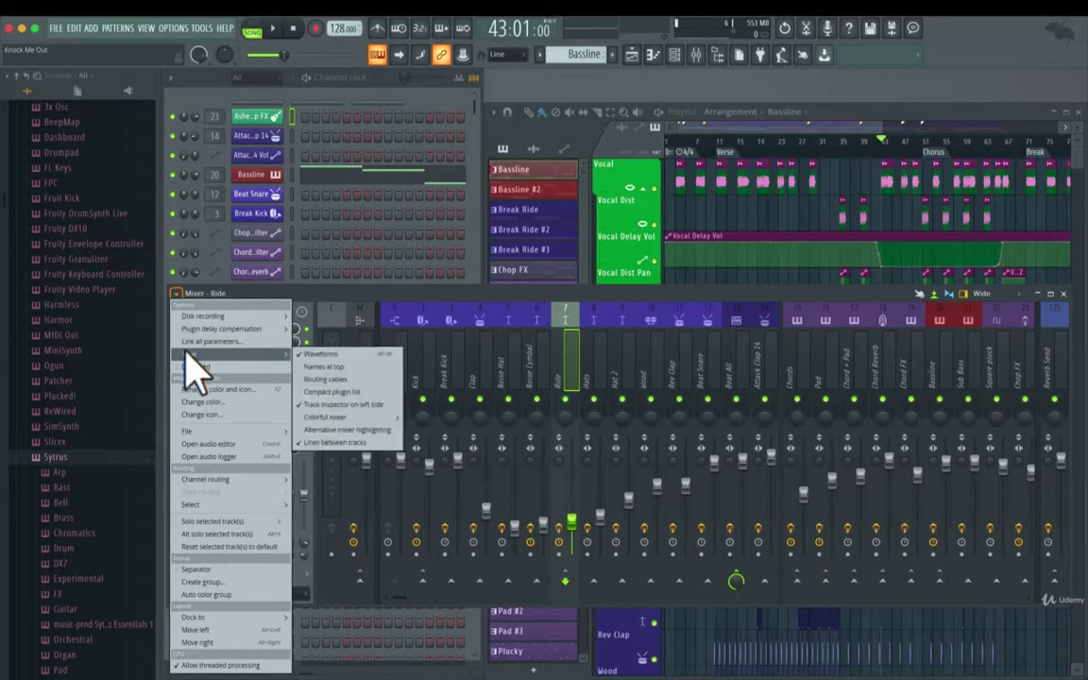
Step: Set the mixer's Colorful mixer option to Low and look over the tinted tracks
mouse_move(331, 419)
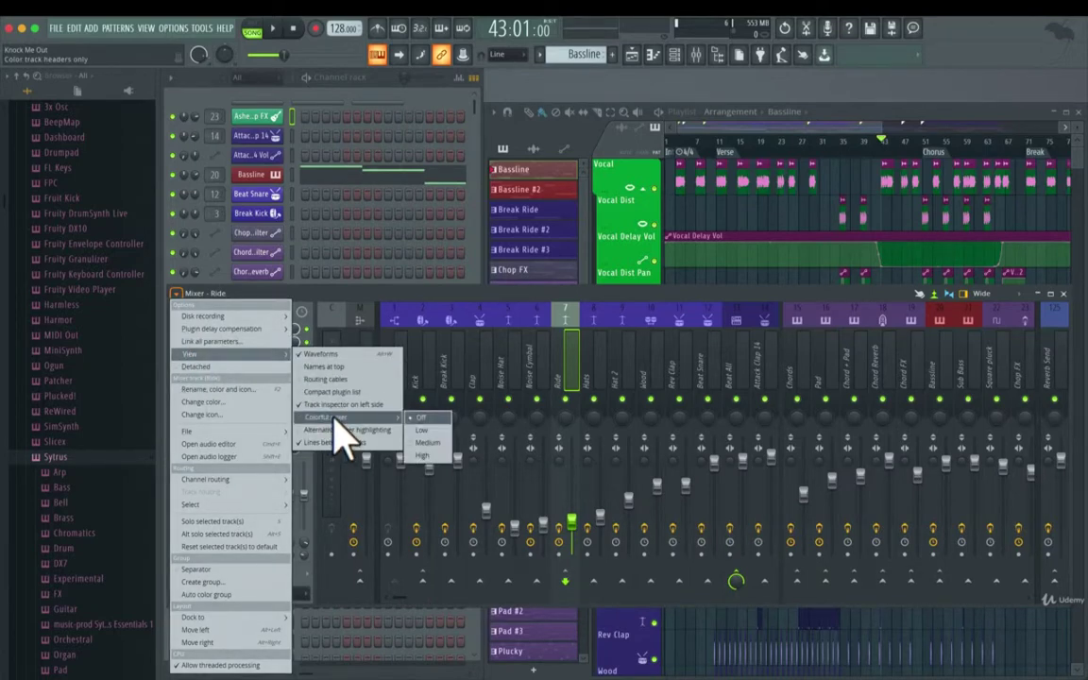
click(431, 435)
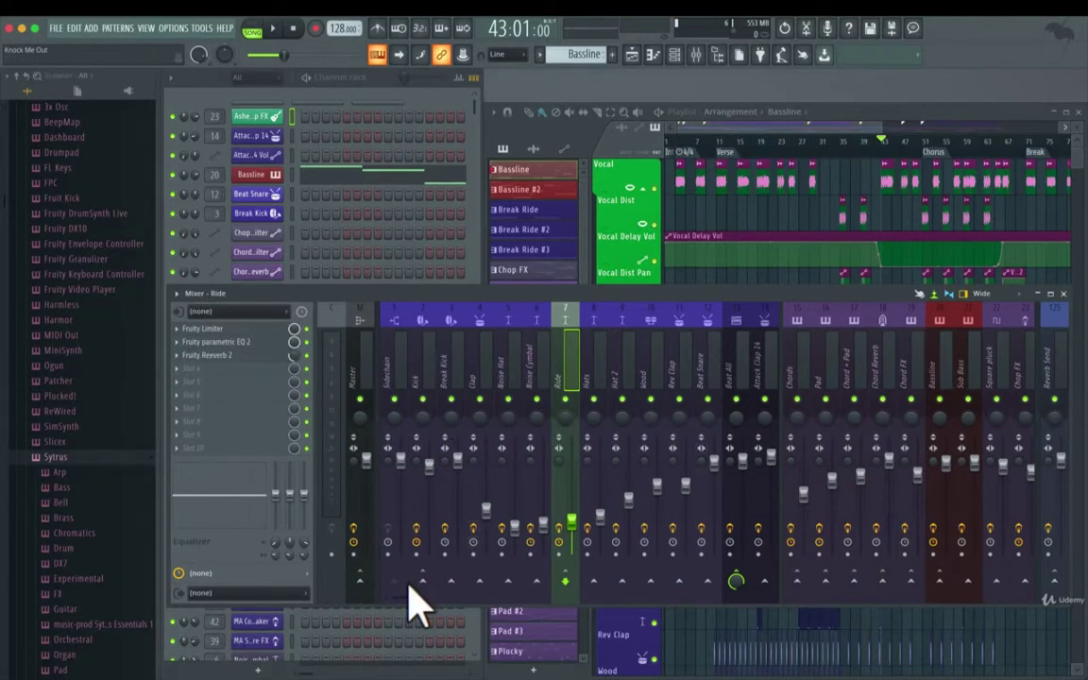
drag(395, 597, 357, 581)
Step: Set the Colorful mixer option to High and look over the coloured tracks up to the empty inserts
click(177, 294)
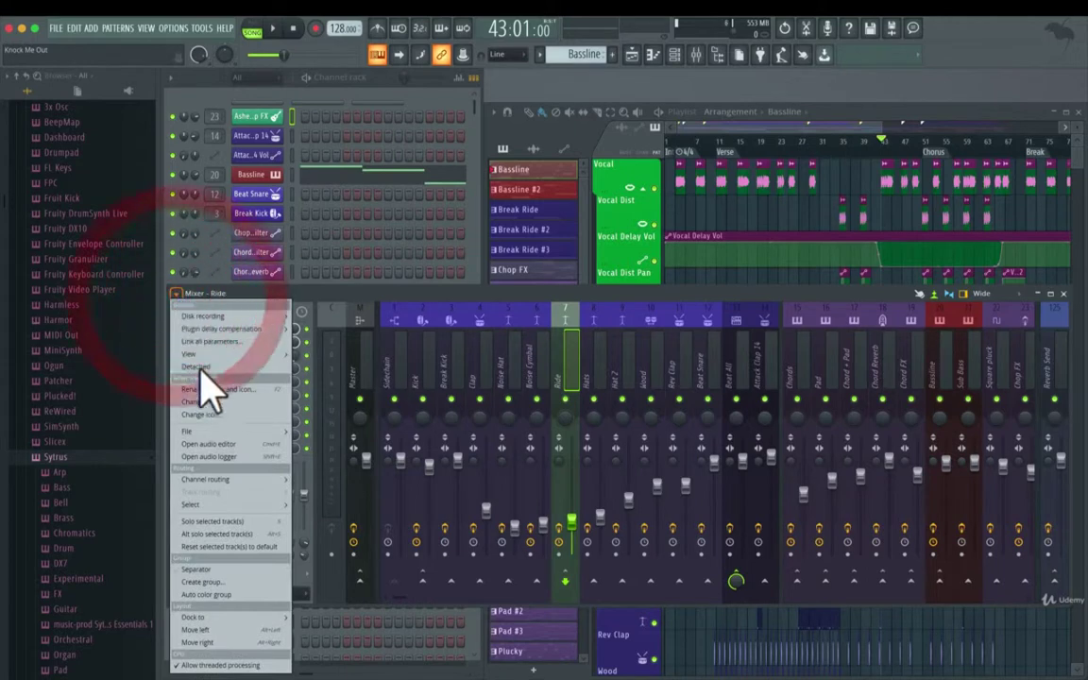
mouse_move(373, 417)
click(420, 457)
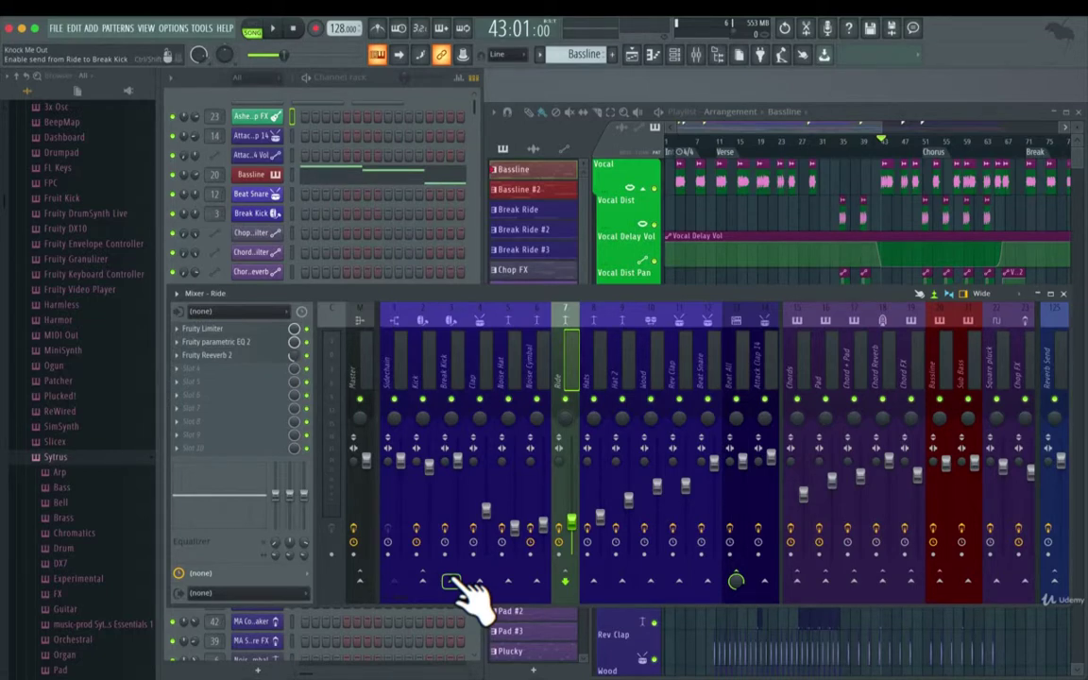
drag(397, 597, 544, 604)
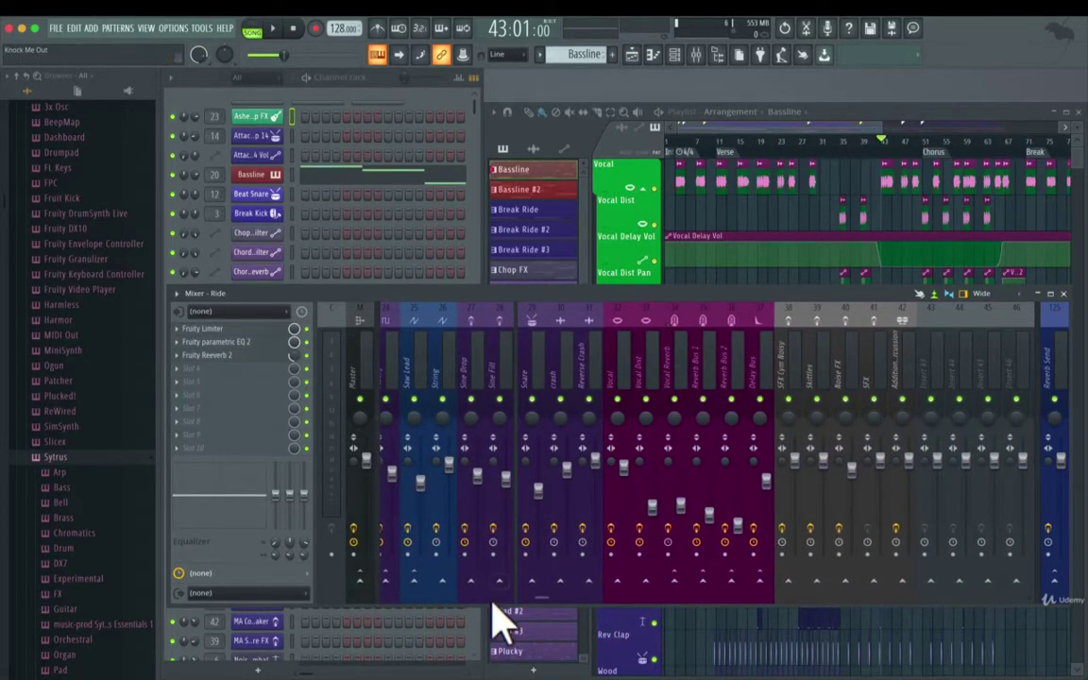
click(189, 295)
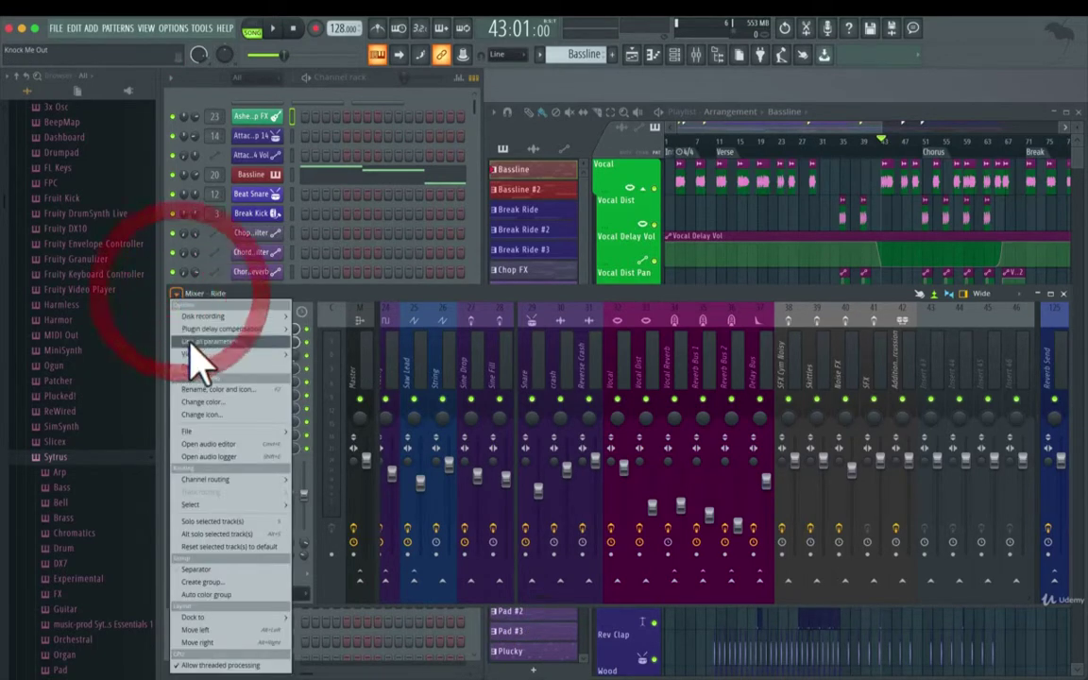
mouse_move(196, 353)
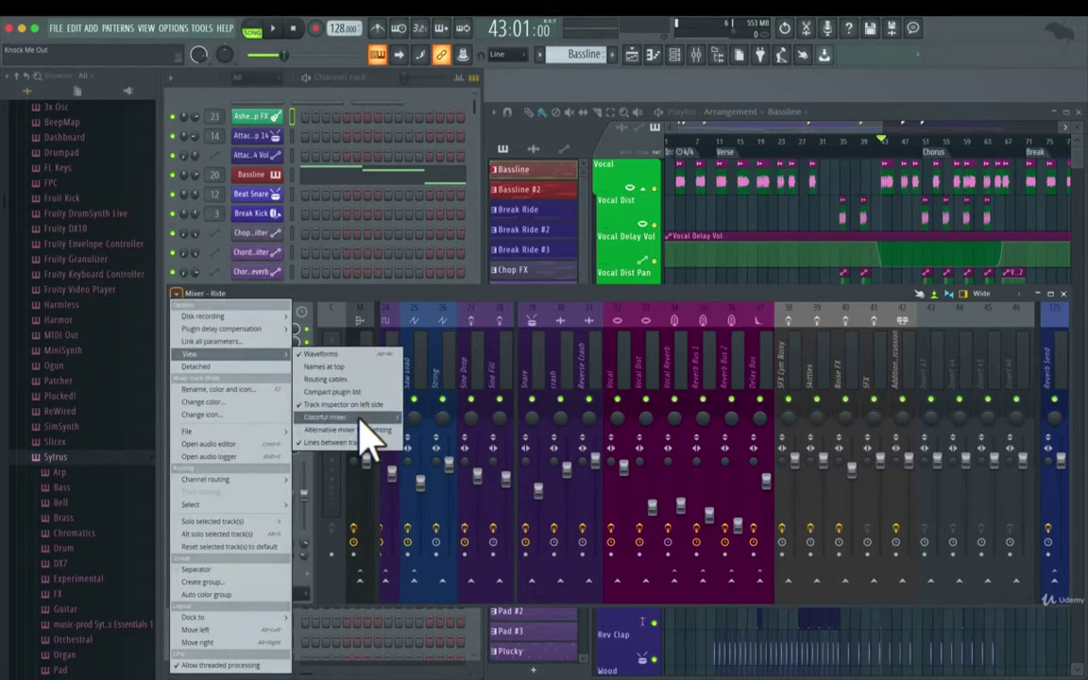
mouse_move(401, 416)
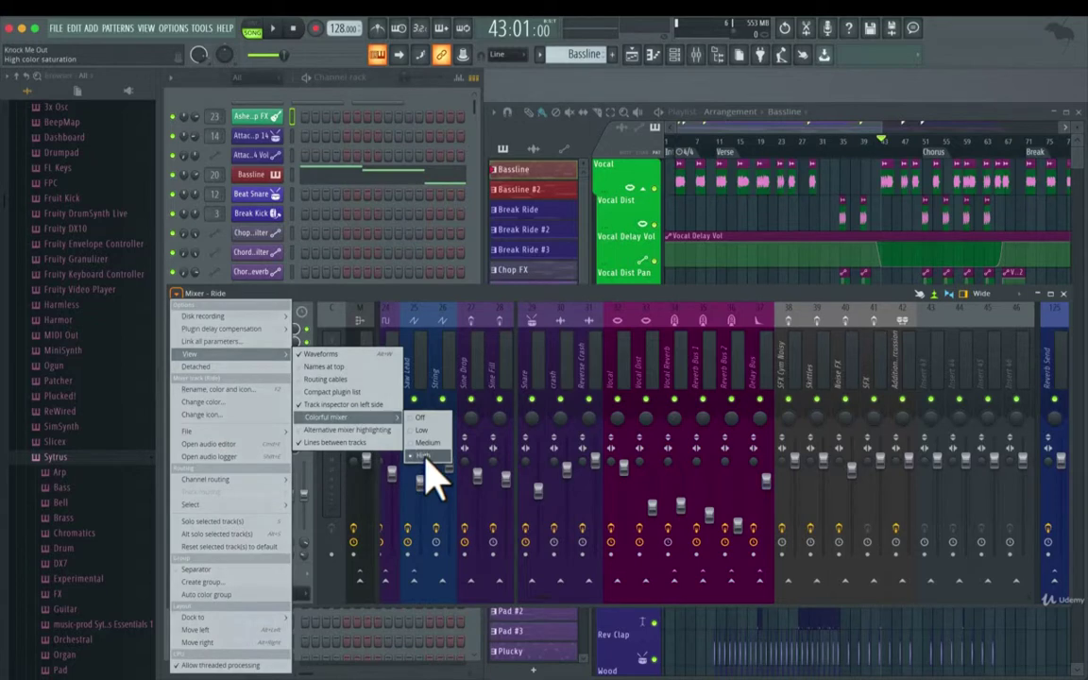
click(424, 457)
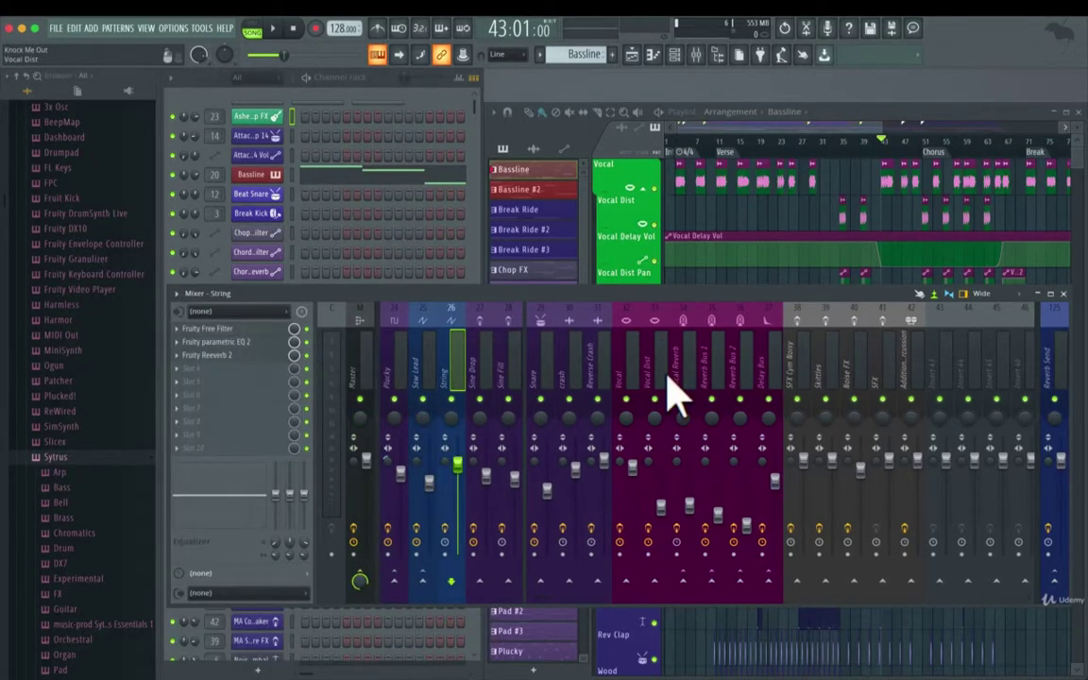
Step: Select mixer tracks between Sine Drop and Reverse Crash one after another to examine the standard highlighting of the selected track
click(177, 294)
mouse_move(218, 355)
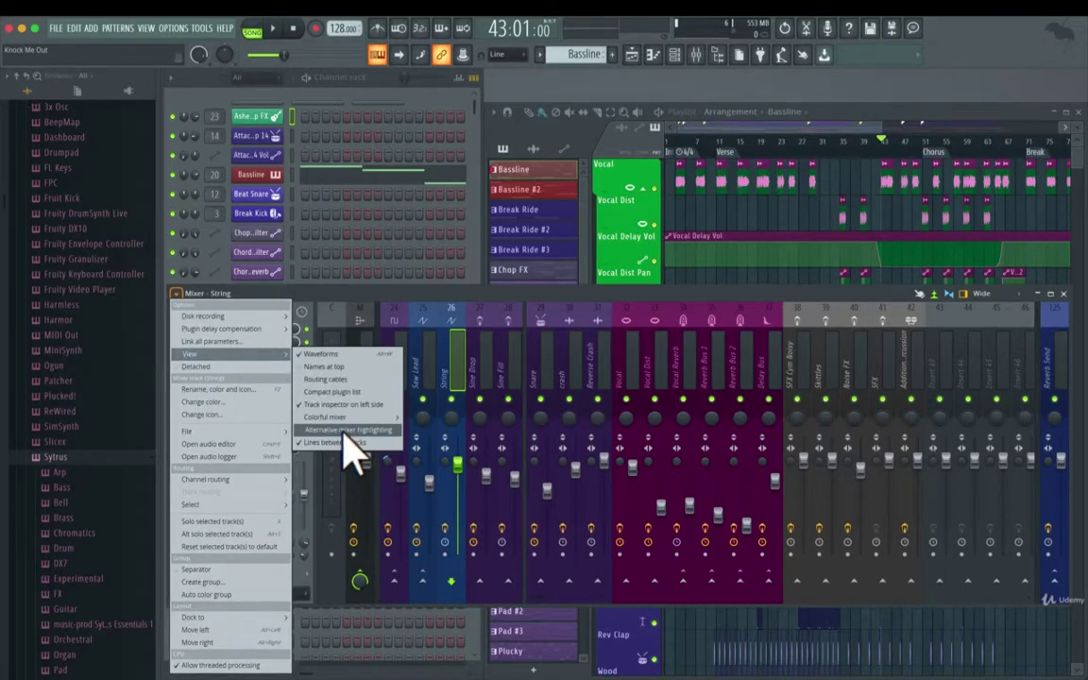
click(466, 311)
click(476, 327)
click(540, 313)
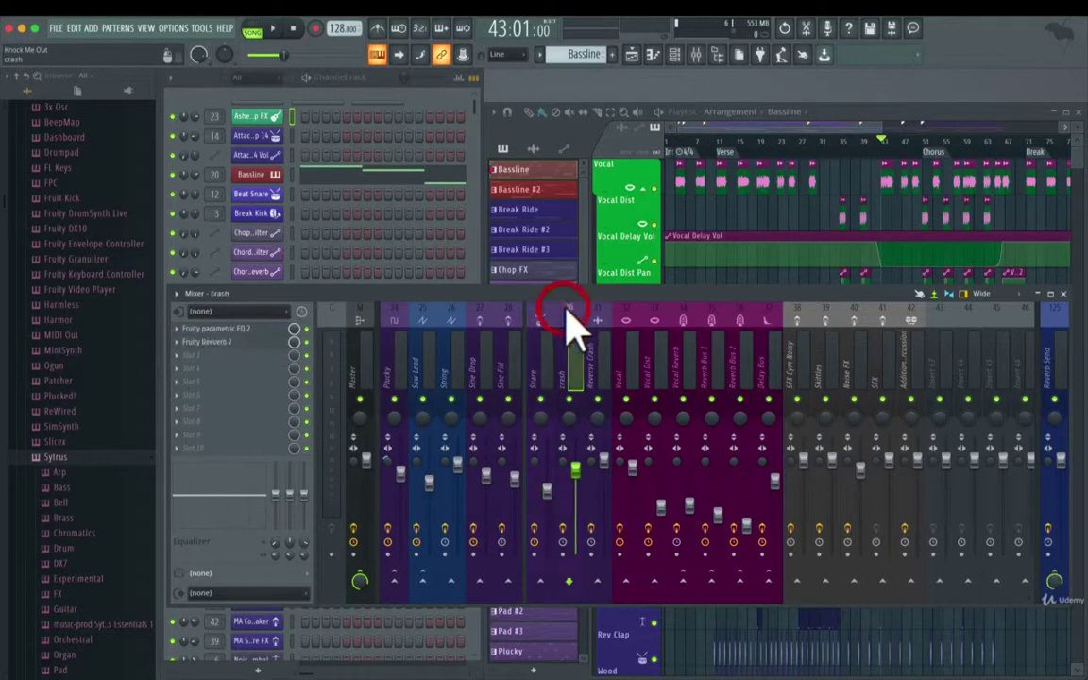
click(599, 323)
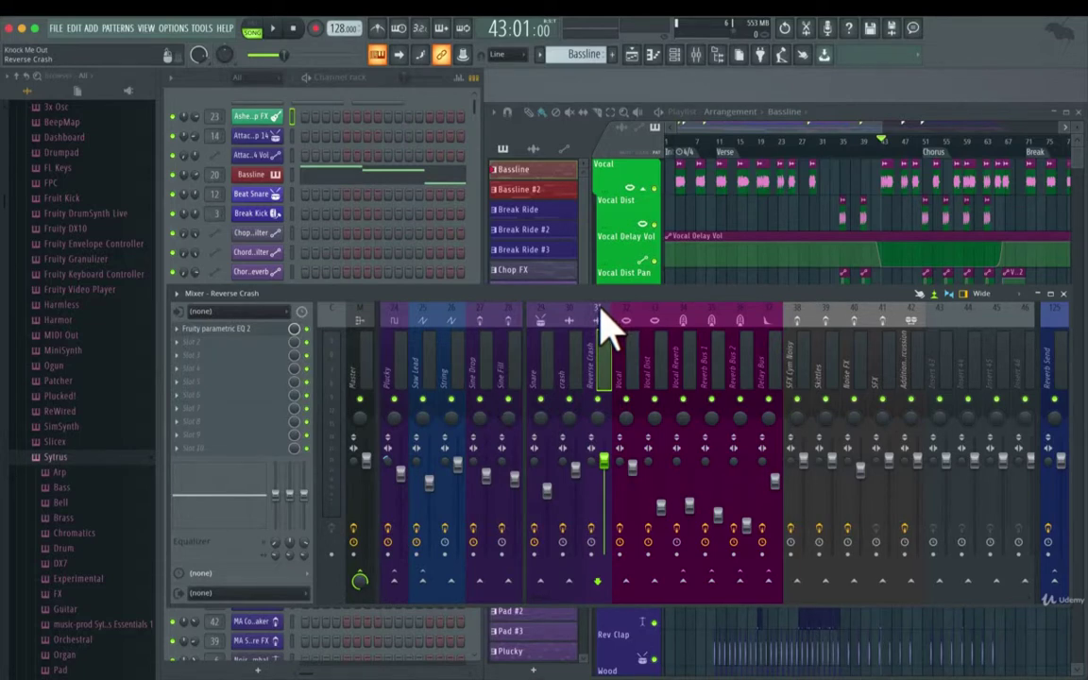
click(542, 313)
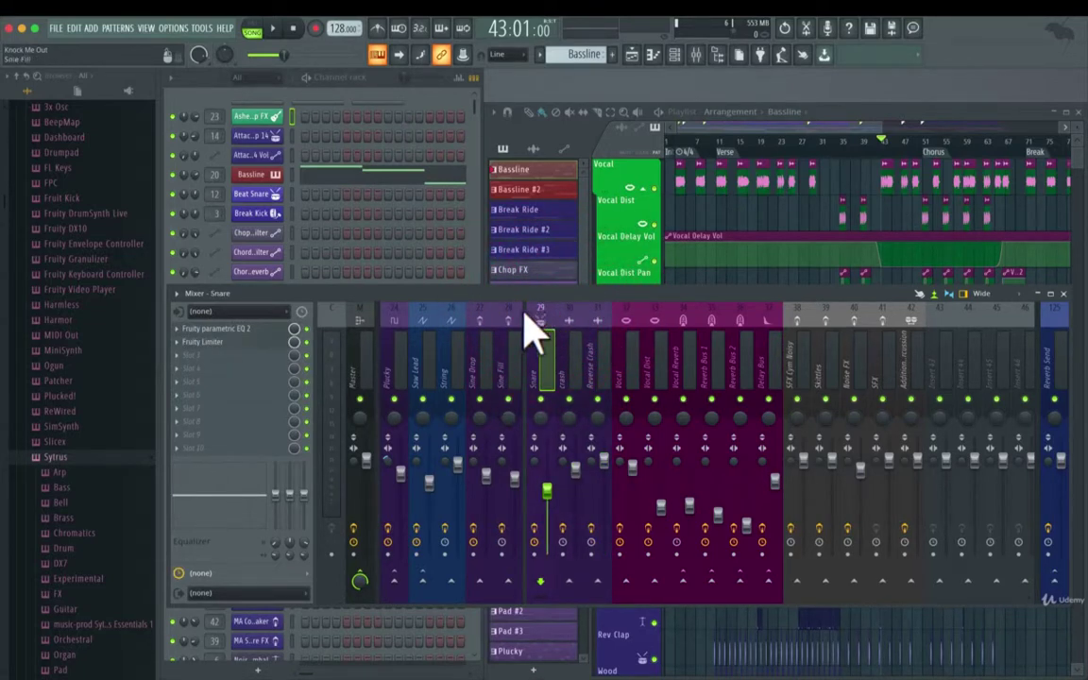
click(510, 315)
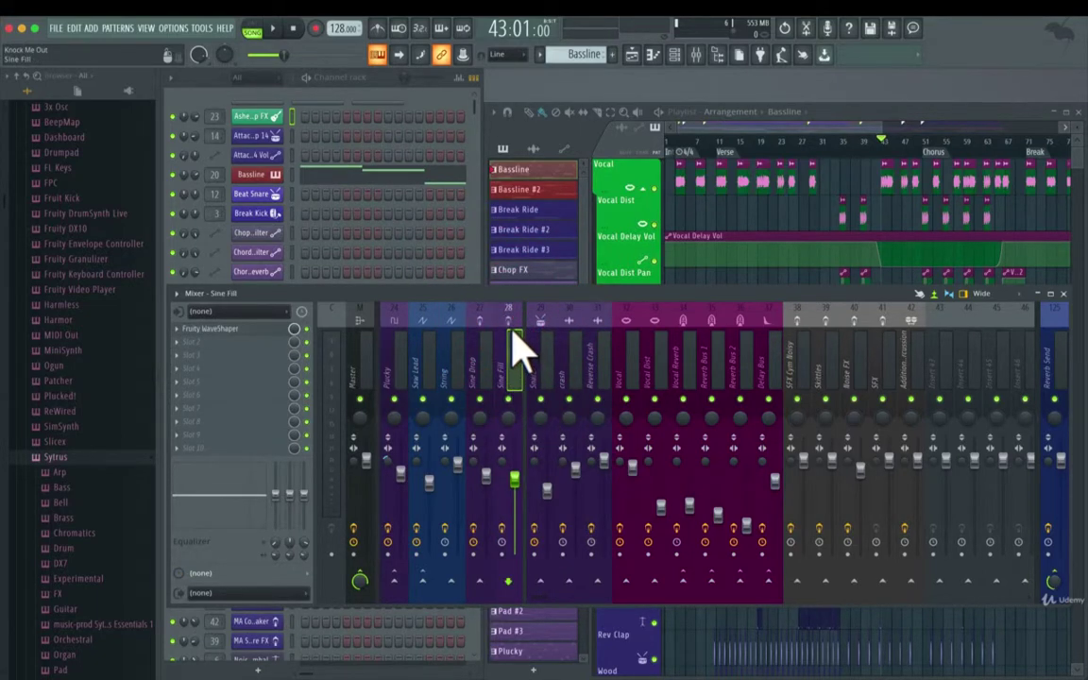
click(480, 345)
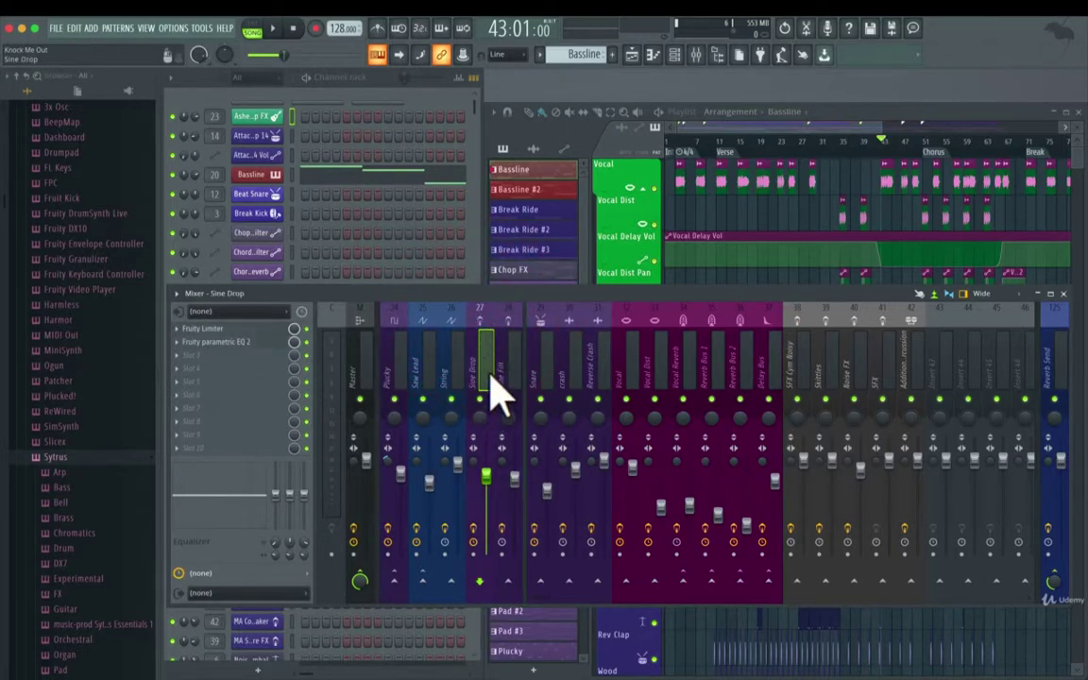
Step: Turn on Alternative mixer highlighting and select tracks one after another from Sine Fill to Reverb Bus 2 to examine it
click(176, 294)
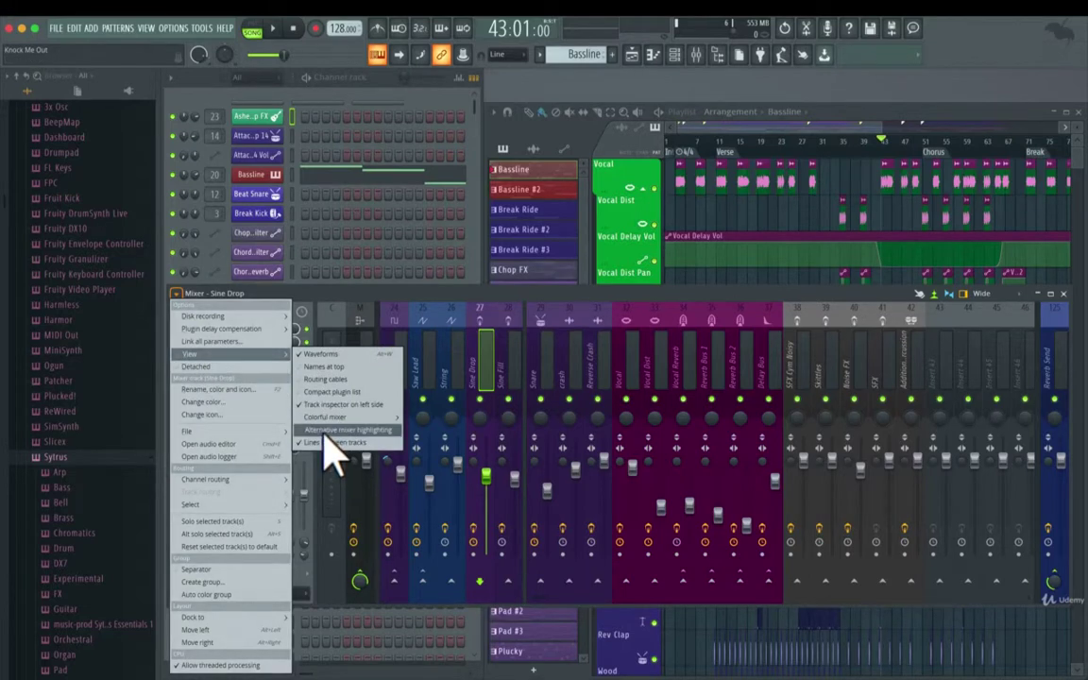
click(325, 432)
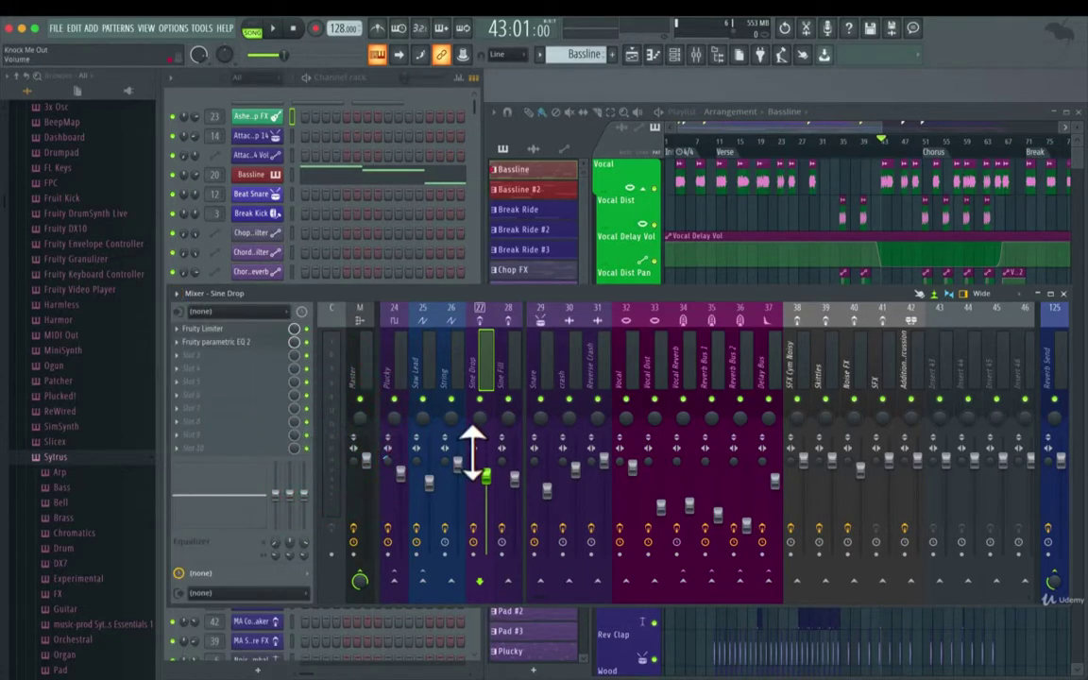
click(509, 311)
click(567, 309)
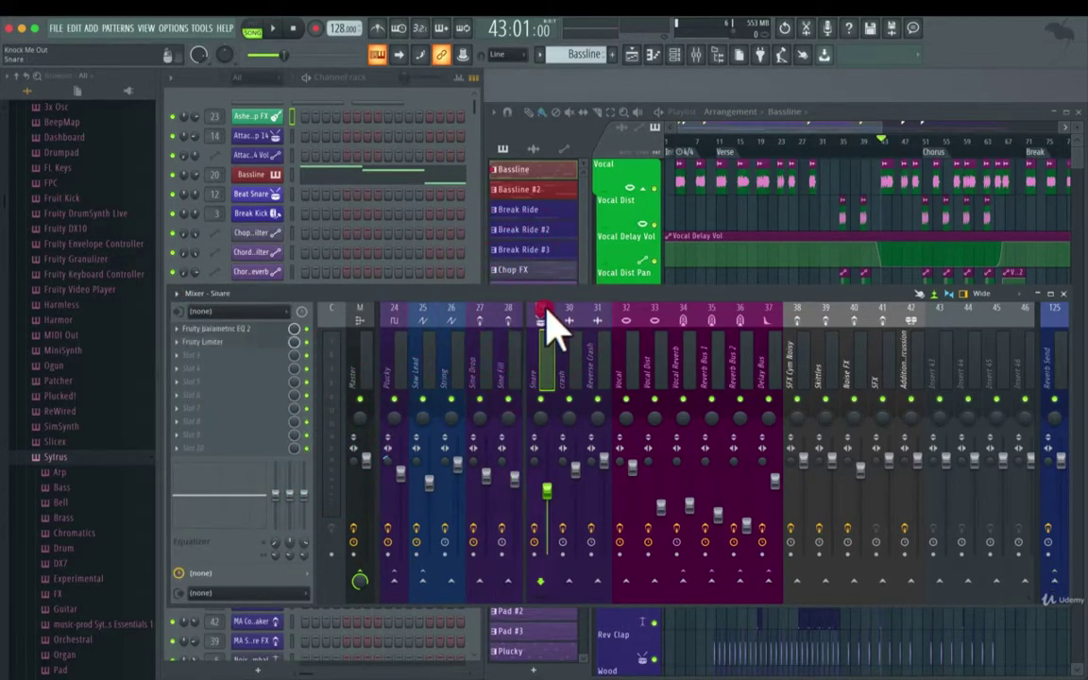
click(598, 317)
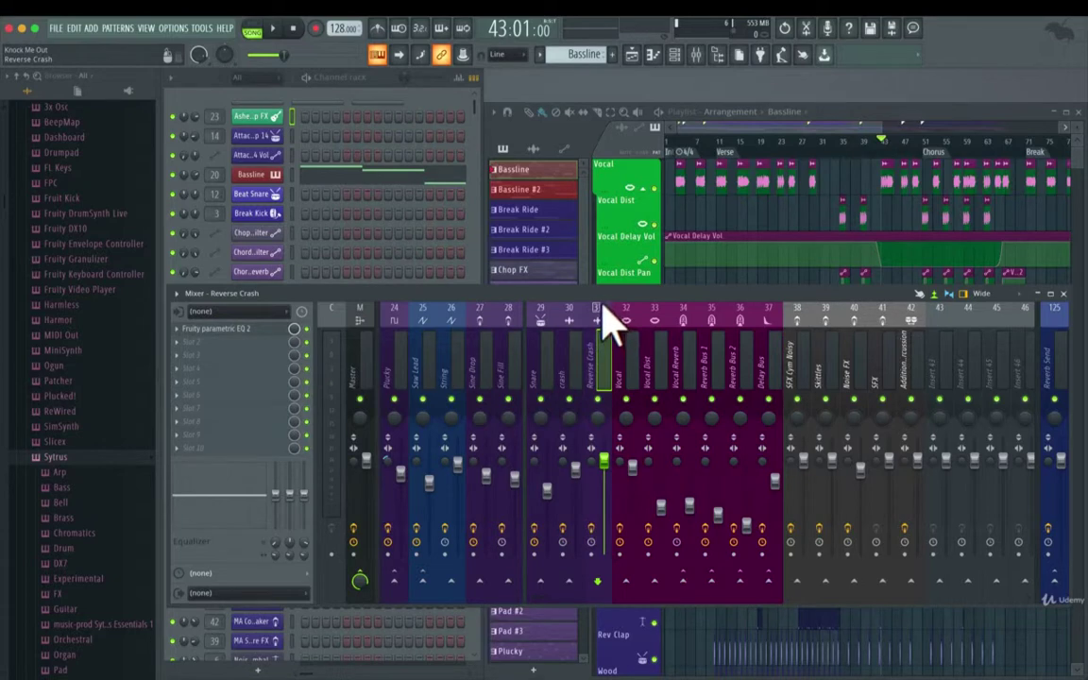
click(621, 322)
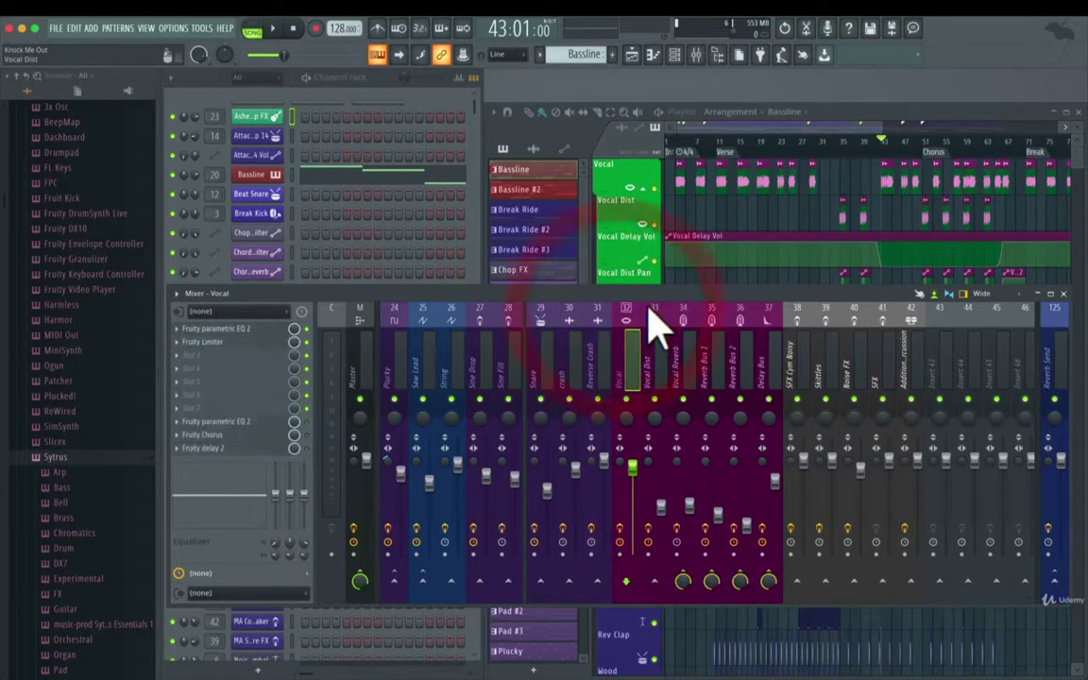
click(652, 317)
click(683, 323)
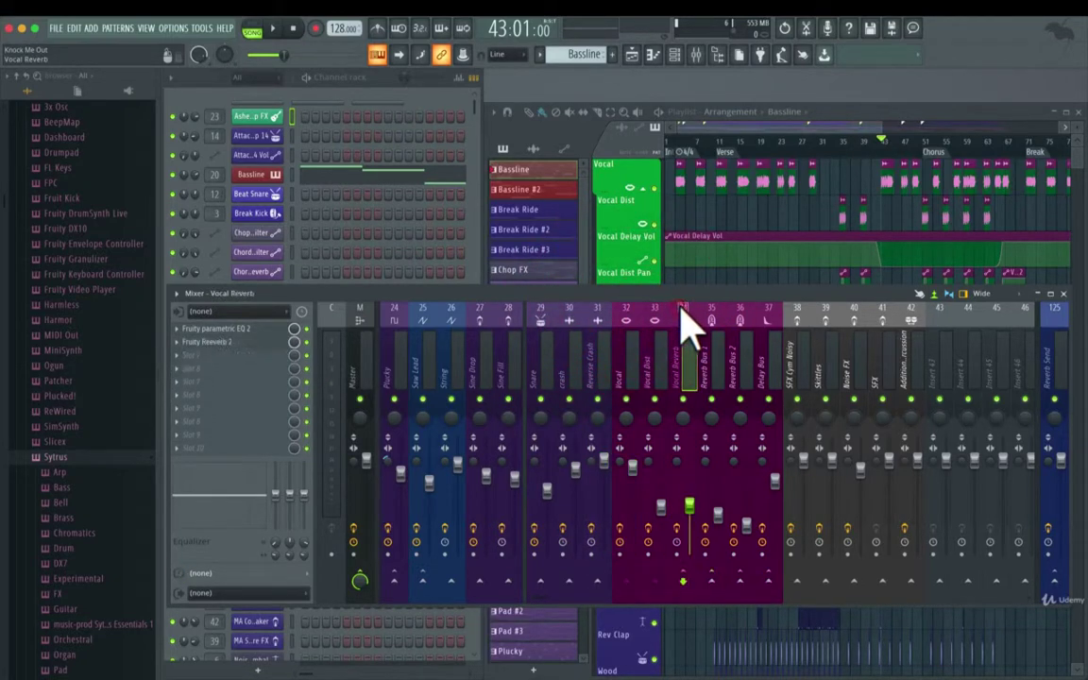
click(711, 321)
click(740, 319)
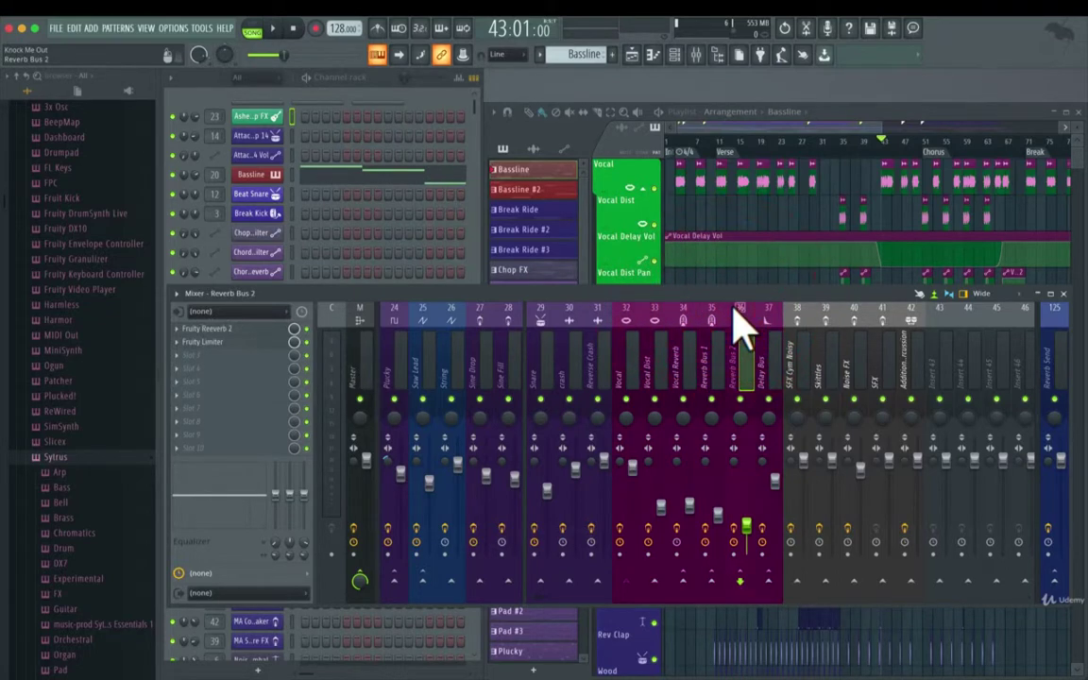
Step: Select mixer tracks one after another from Delay Bus back to Chord + Pad to examine the alternative highlighting
click(769, 320)
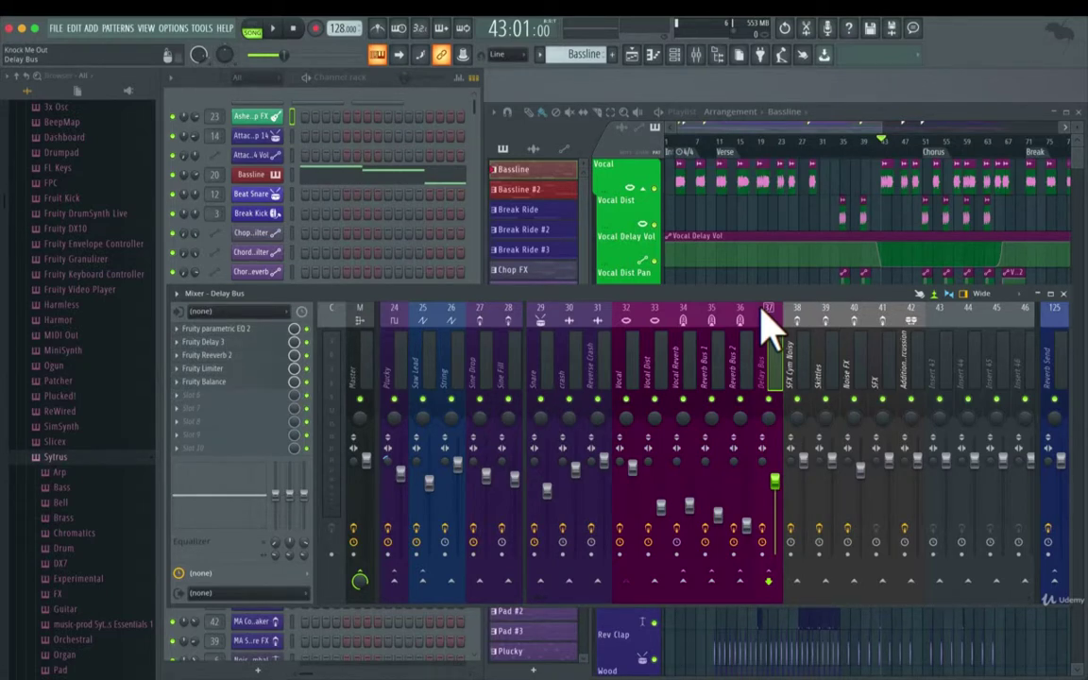
key(Left)
key(Left)
key(Left)
key(Left)
key(Left)
key(Left)
key(Left)
key(Left)
key(Left)
key(Left)
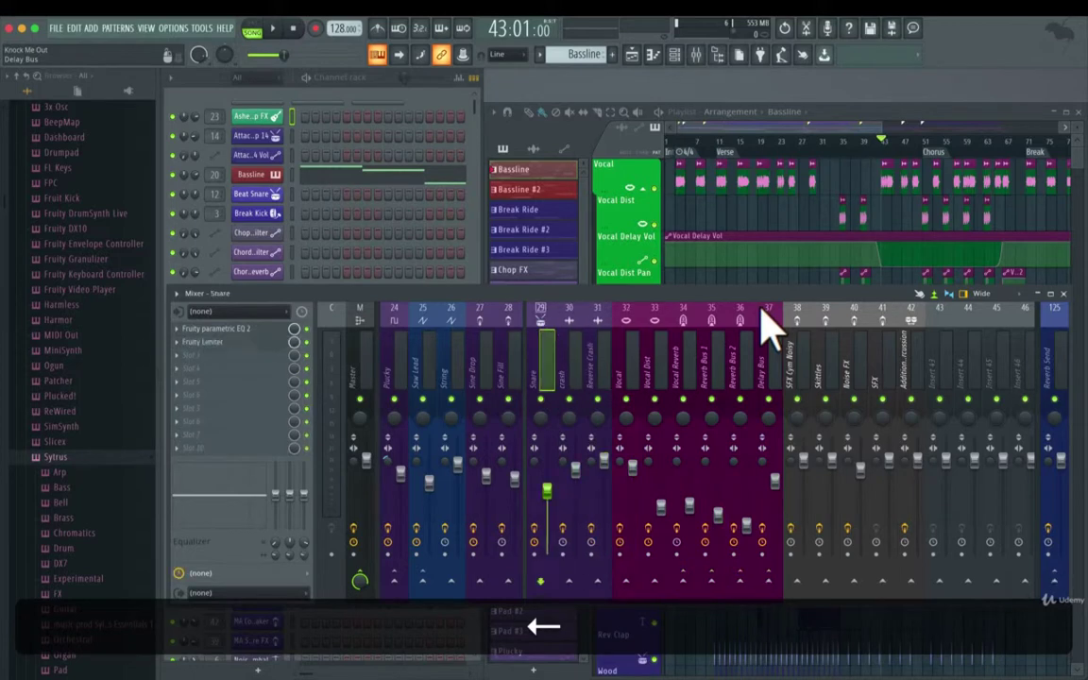
key(Left)
key(Left)
key(Left)
key(Left)
key(Left)
key(Left)
key(Left)
key(Left)
key(Left)
key(Left)
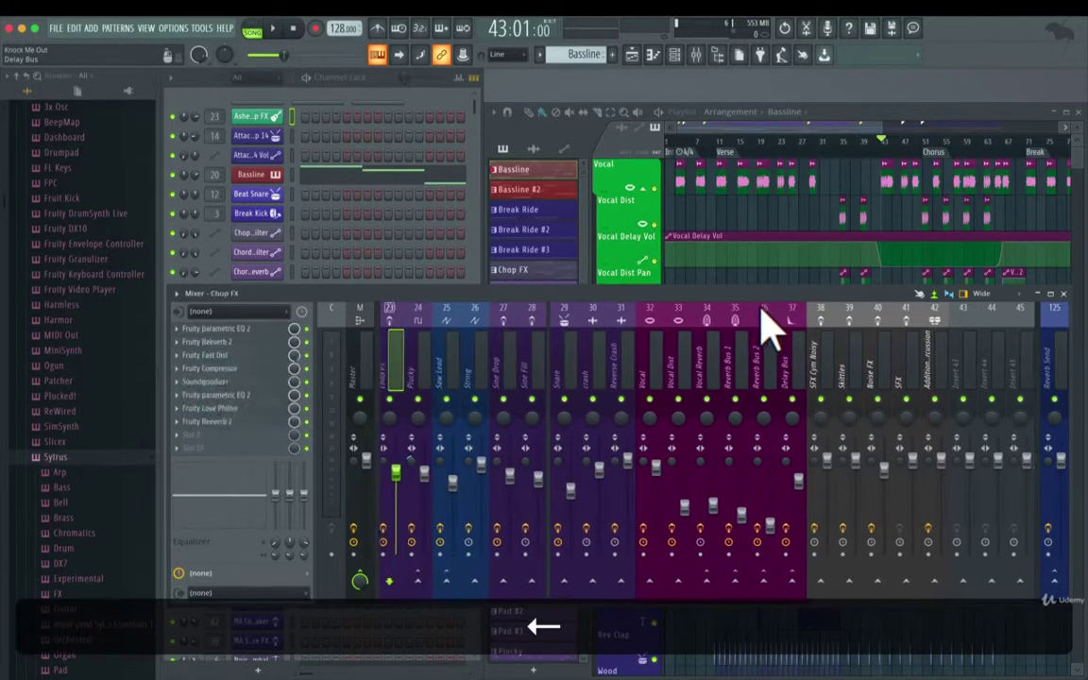
key(Left)
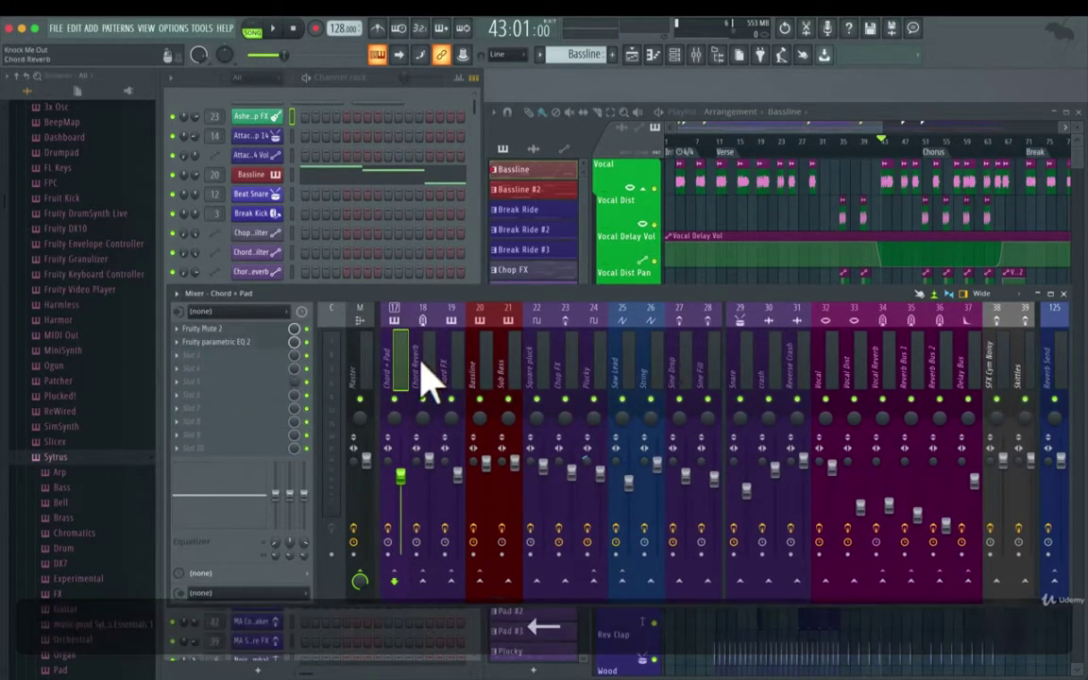
Step: Turn off Alternative mixer highlighting to compare it with the standard highlighting on the Chord + Pad track
click(175, 293)
mouse_move(203, 356)
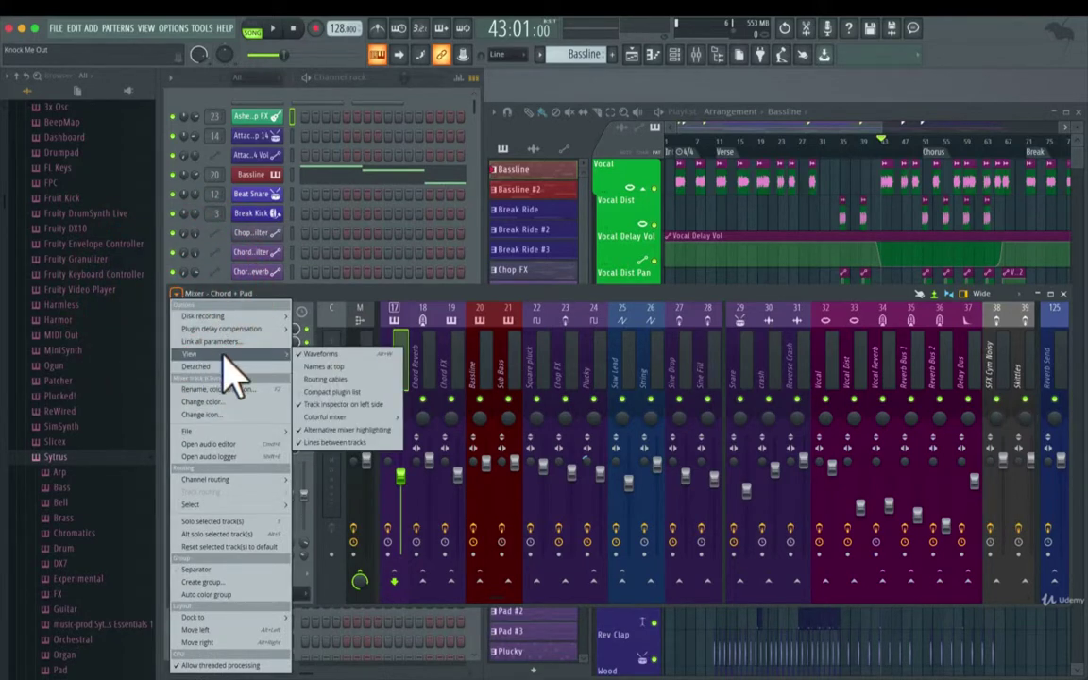
click(342, 431)
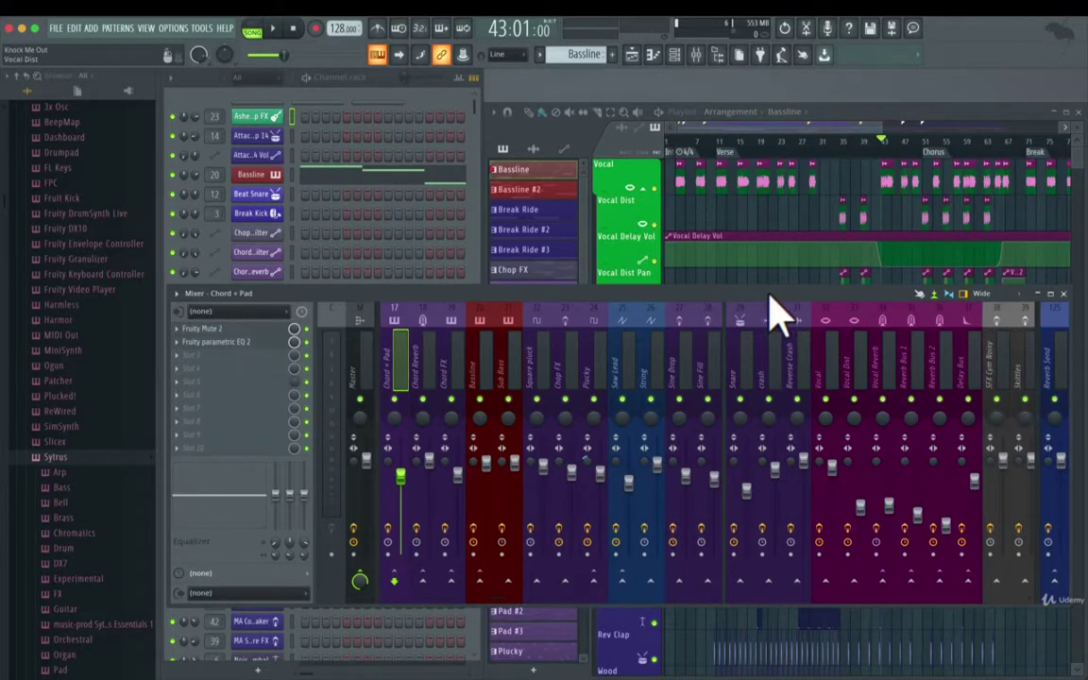
Step: Turn Alternative mixer highlighting back on and select the Saw Lead track to check it
click(177, 293)
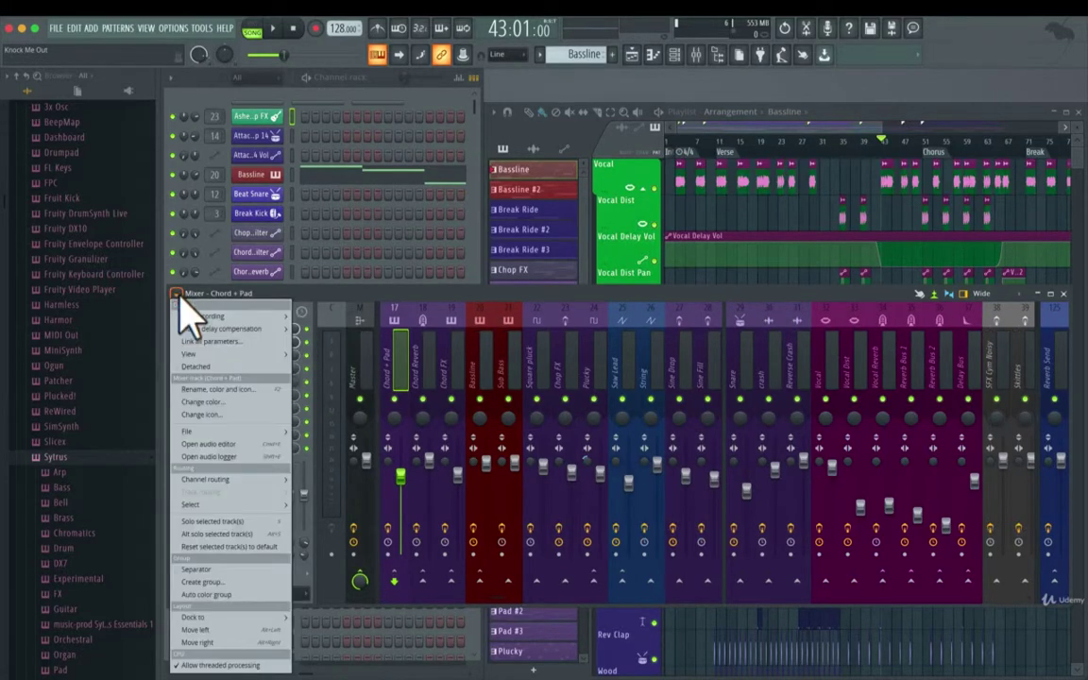
mouse_move(206, 349)
click(349, 443)
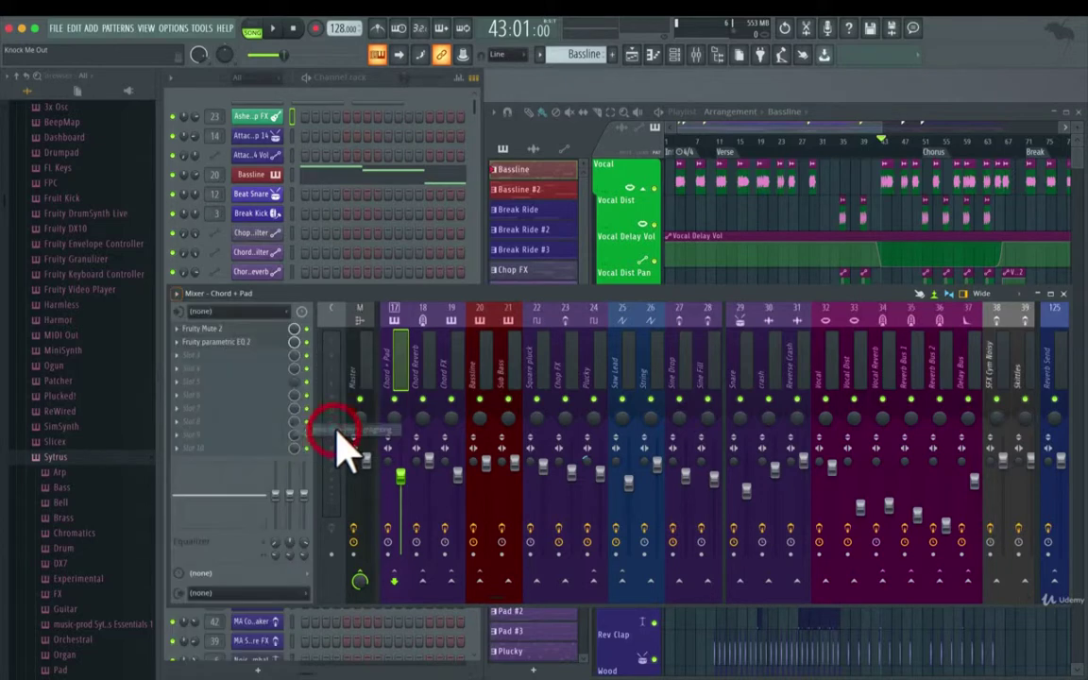
click(614, 317)
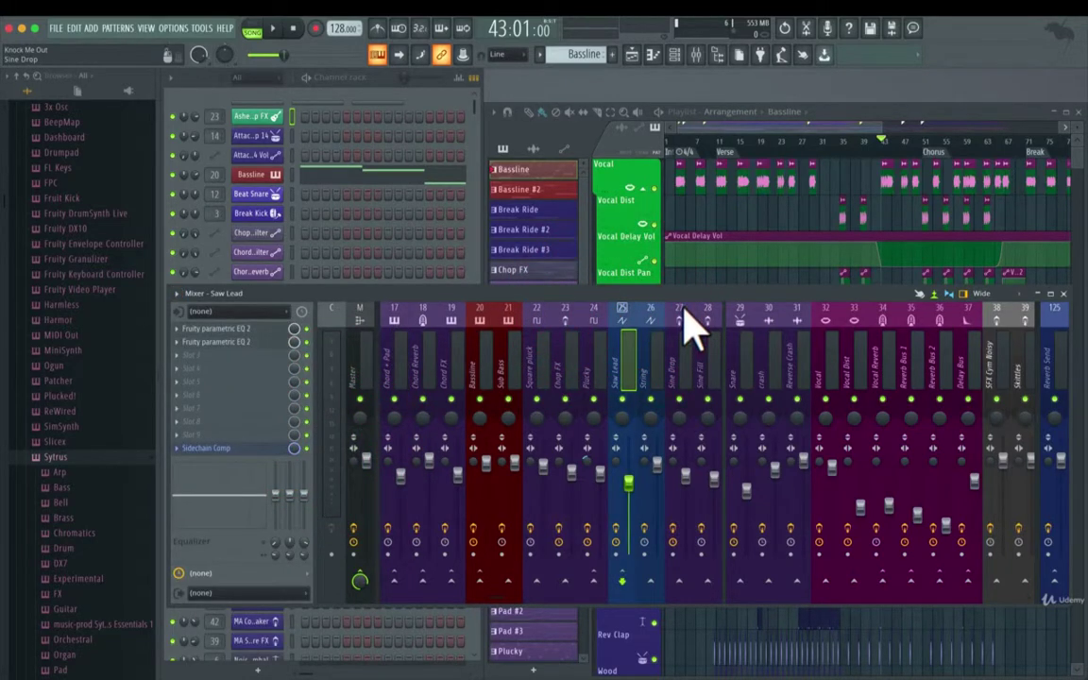